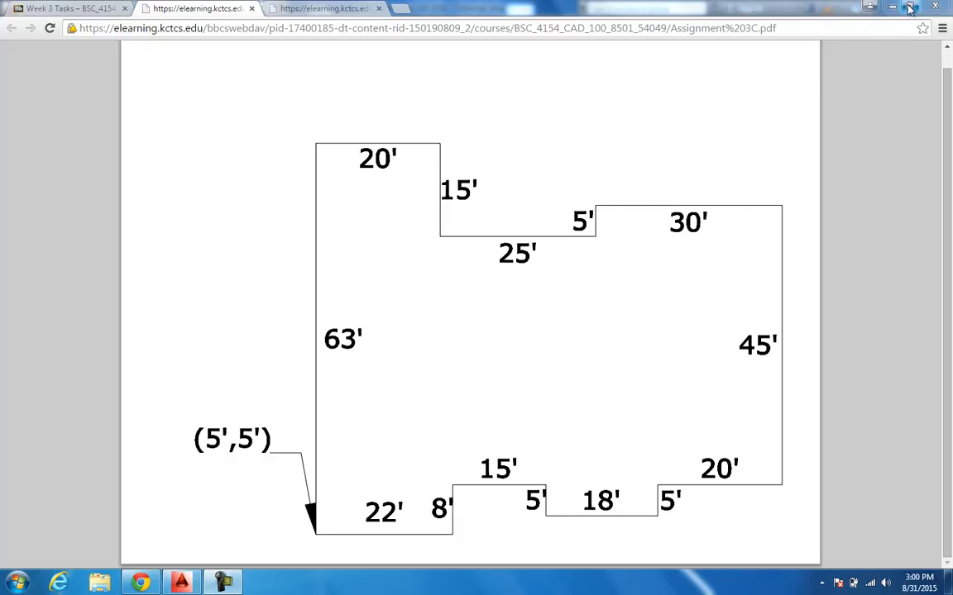
Arrange the assignment PDF and the AutoCAD window side by side, and close AutoCAD's Properties palette.
double_click(811, 7)
left_click(700, 122)
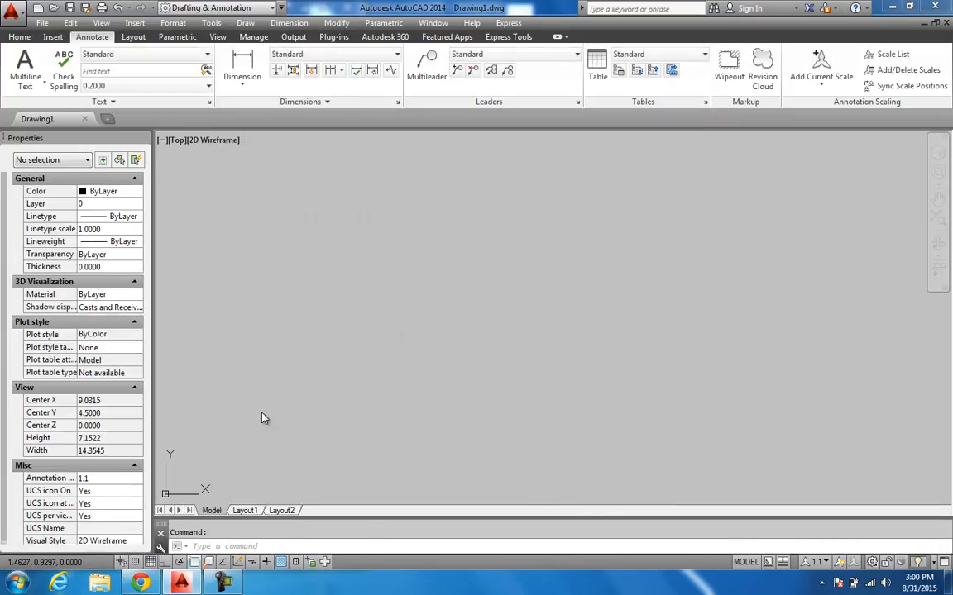
left_click(141, 583)
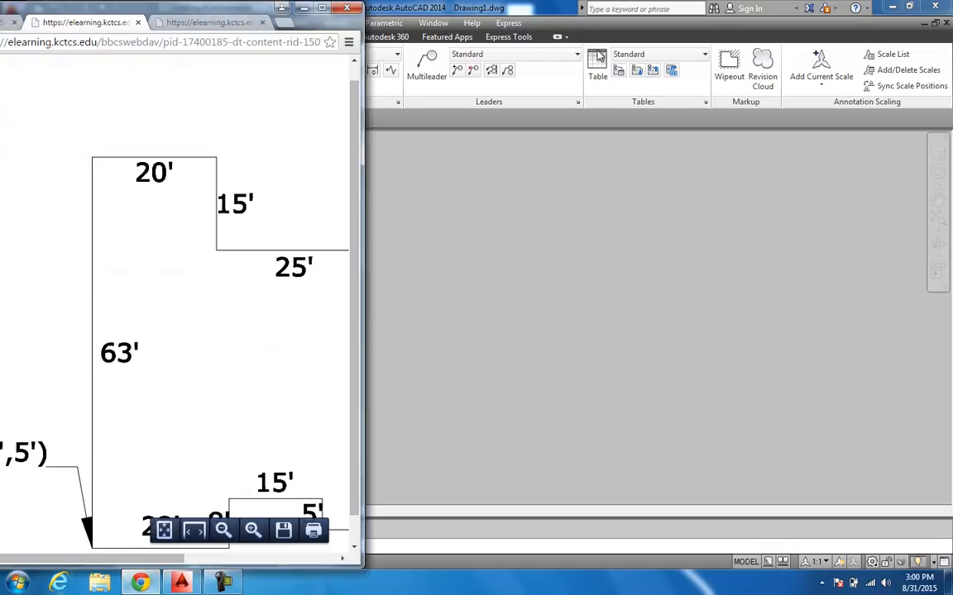
left_click(909, 9)
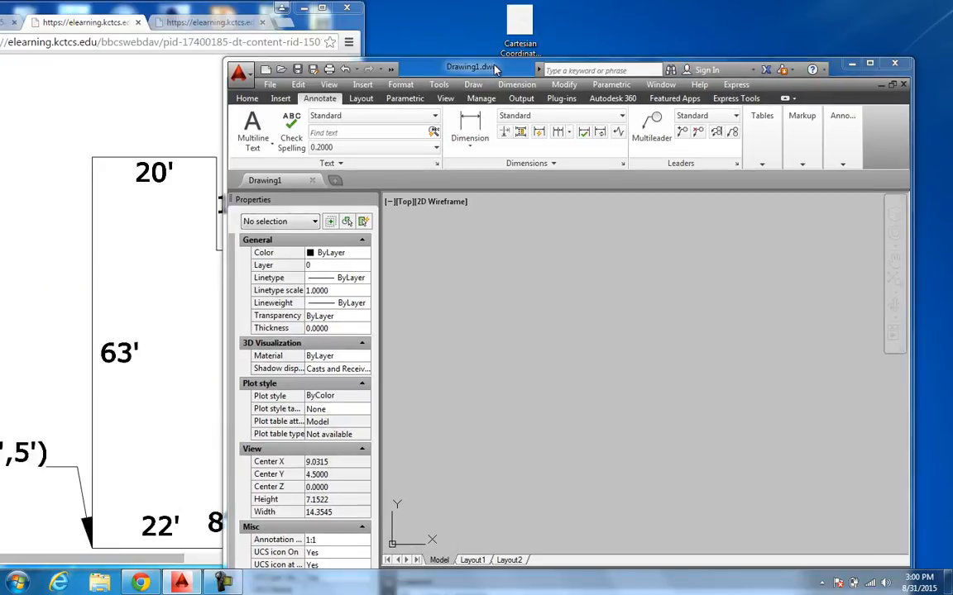
left_click_drag(495, 68, 672, 19)
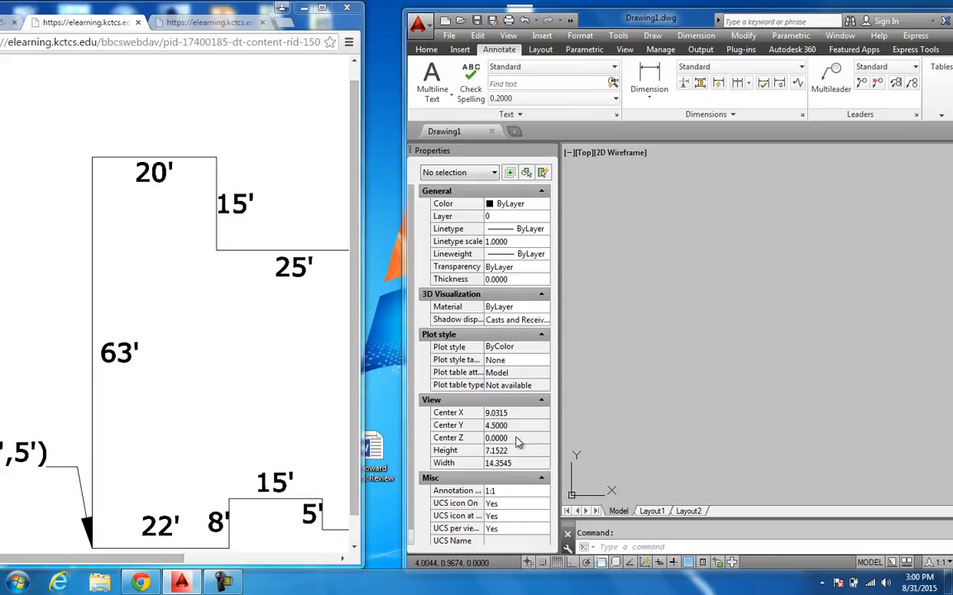
left_click_drag(361, 483, 390, 482)
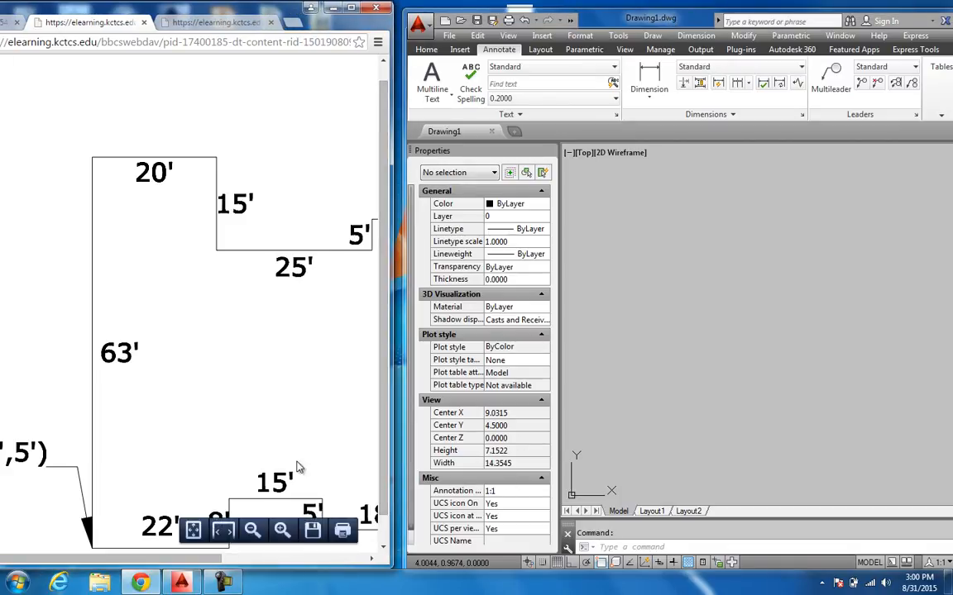
mouse_move(385, 377)
left_mouse_down()
mouse_move(386, 401)
mouse_move(395, 380)
left_mouse_up()
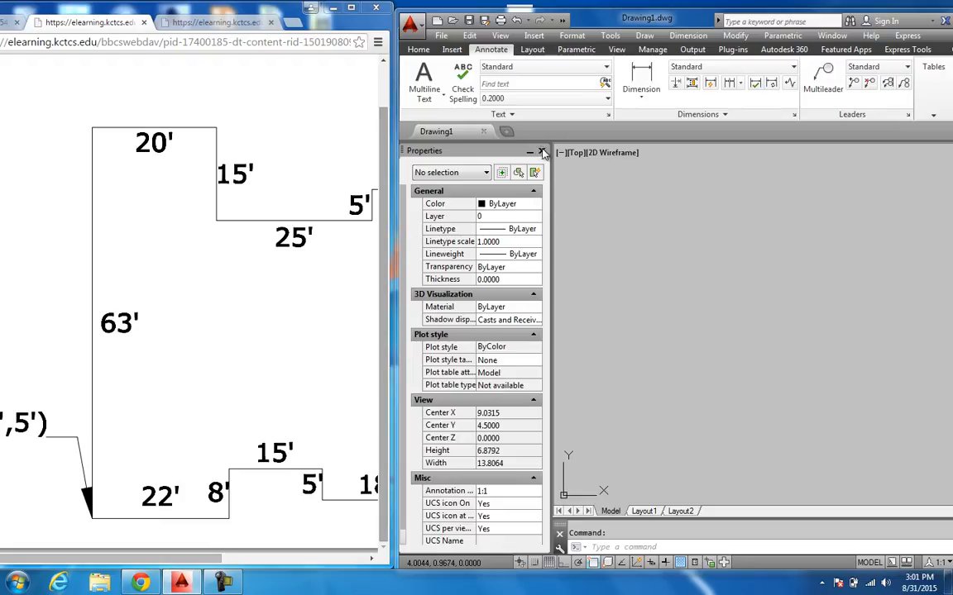
left_click(541, 152)
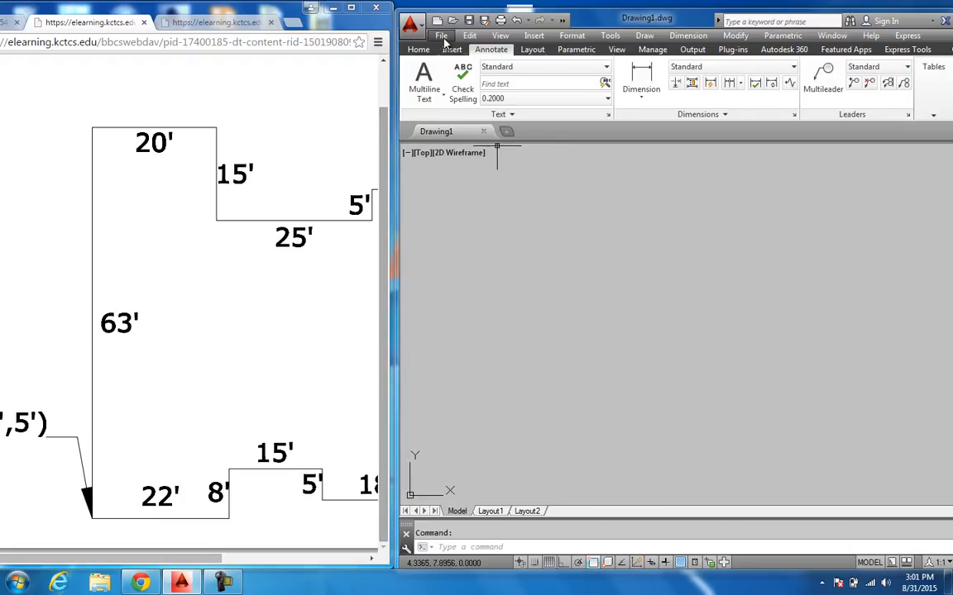
left_click_drag(585, 11, 585, 4)
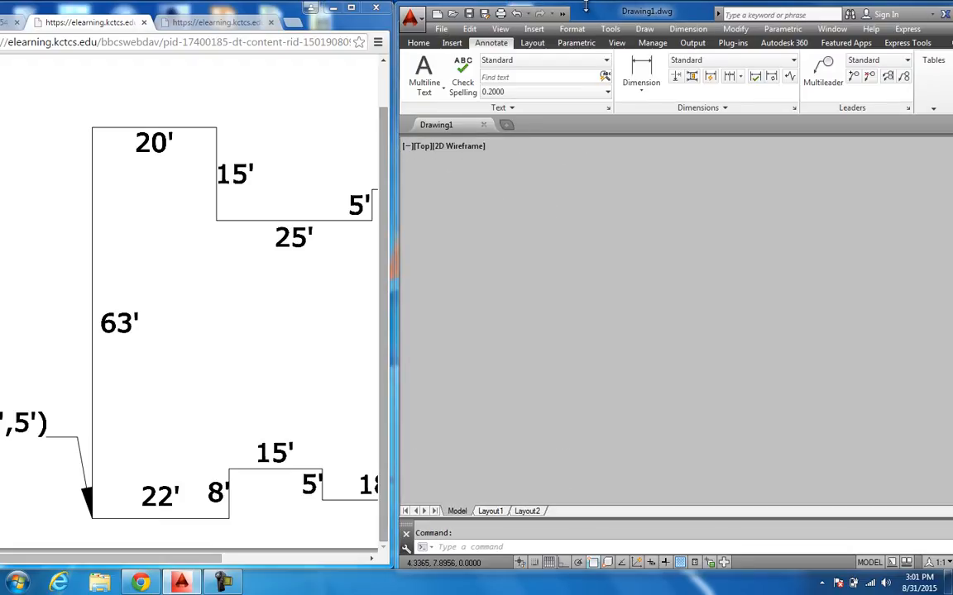
Start a new drawing with the Advanced Setup wizard and choose architectural units.
left_click(437, 15)
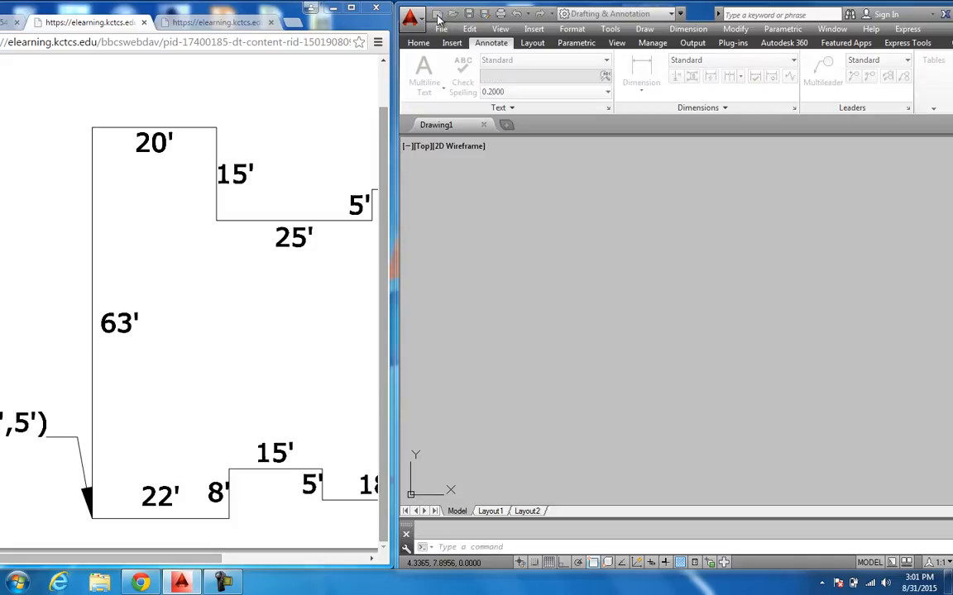
left_click(533, 378)
left_click(687, 261)
left_click(843, 393)
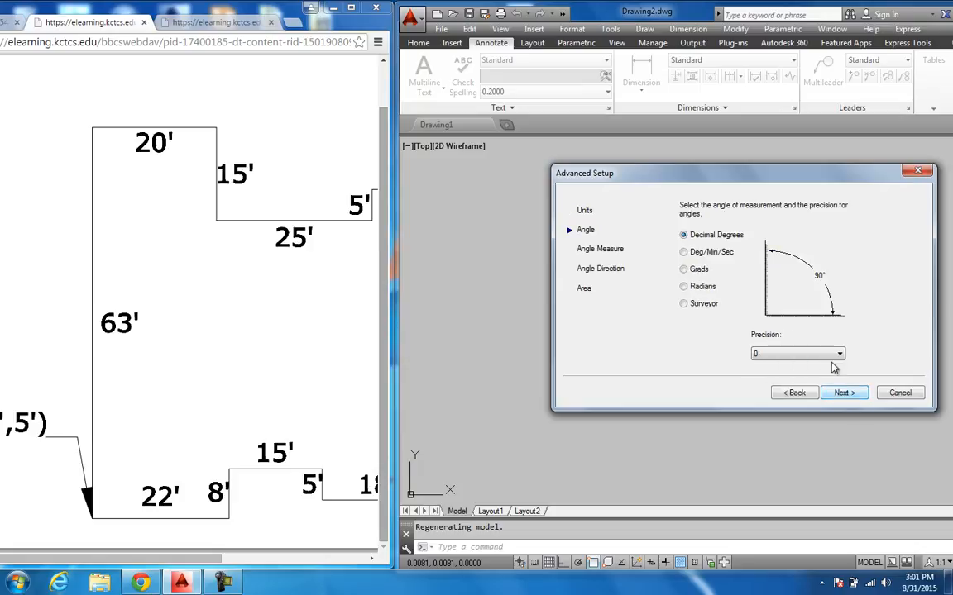
Keep the default angle settings, set the drawing area to 100' wide by 100' long, and finish the setup.
left_click(843, 394)
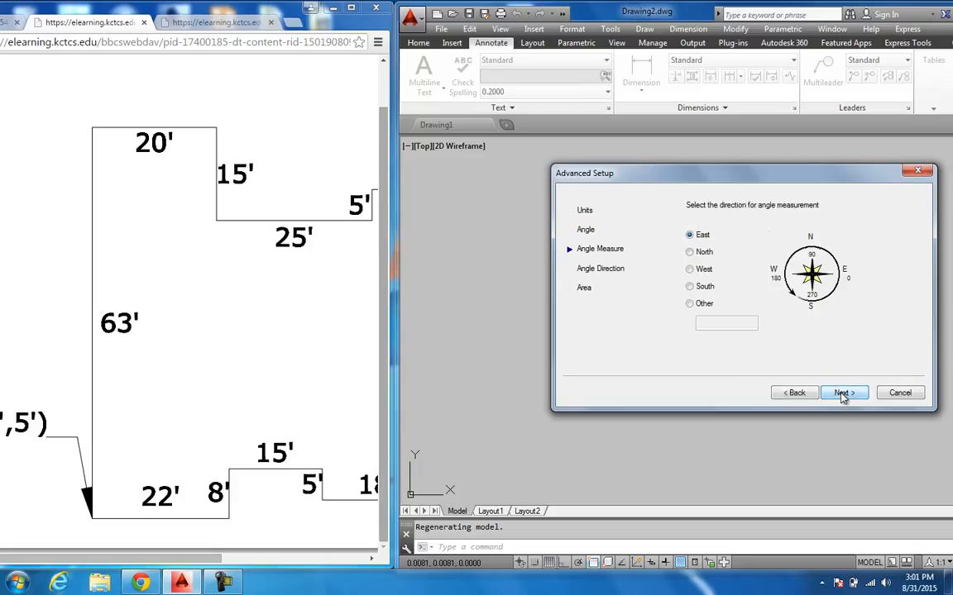
left_click(842, 394)
left_click(843, 394)
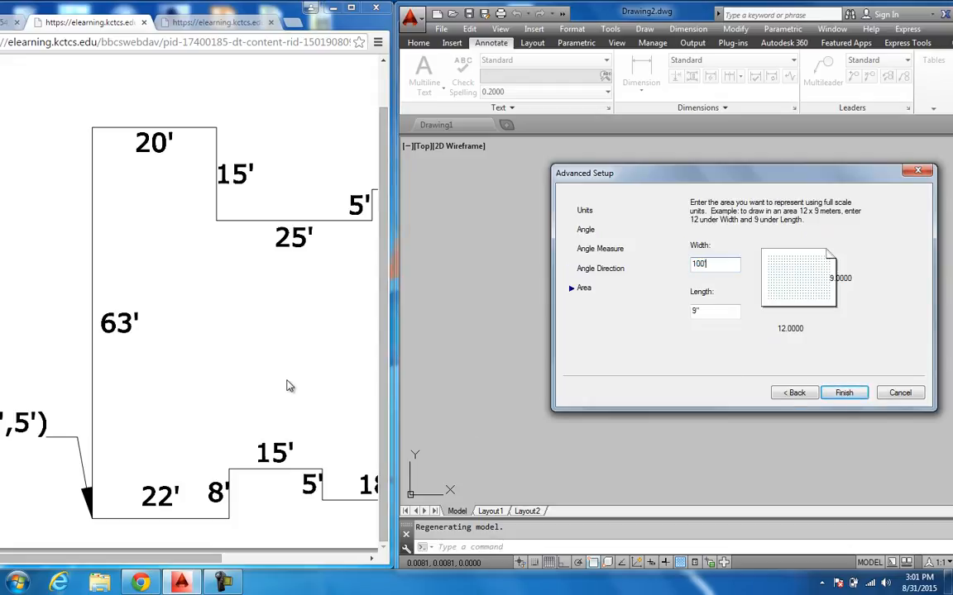
left_click(702, 312)
type("100'")
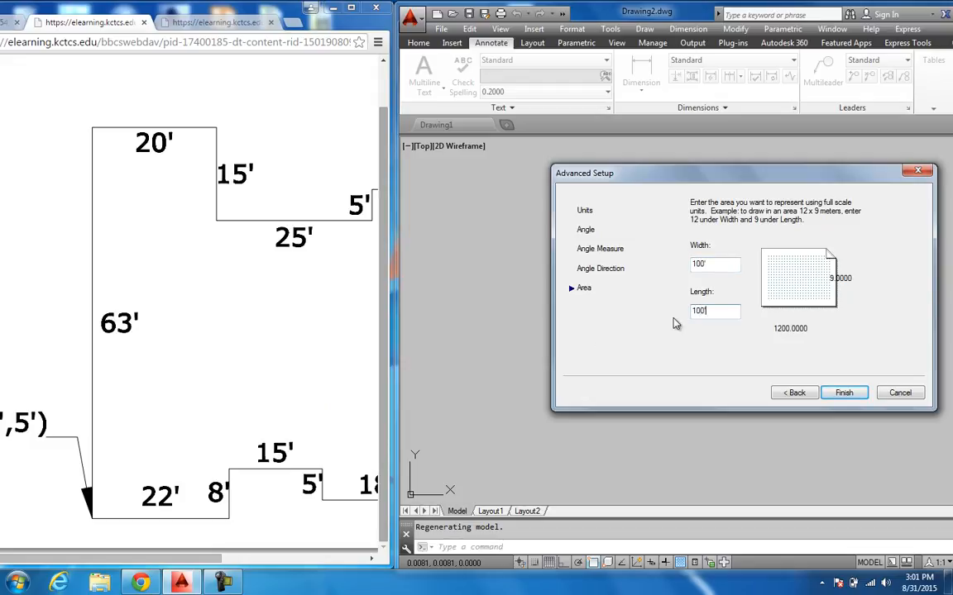
left_click(844, 392)
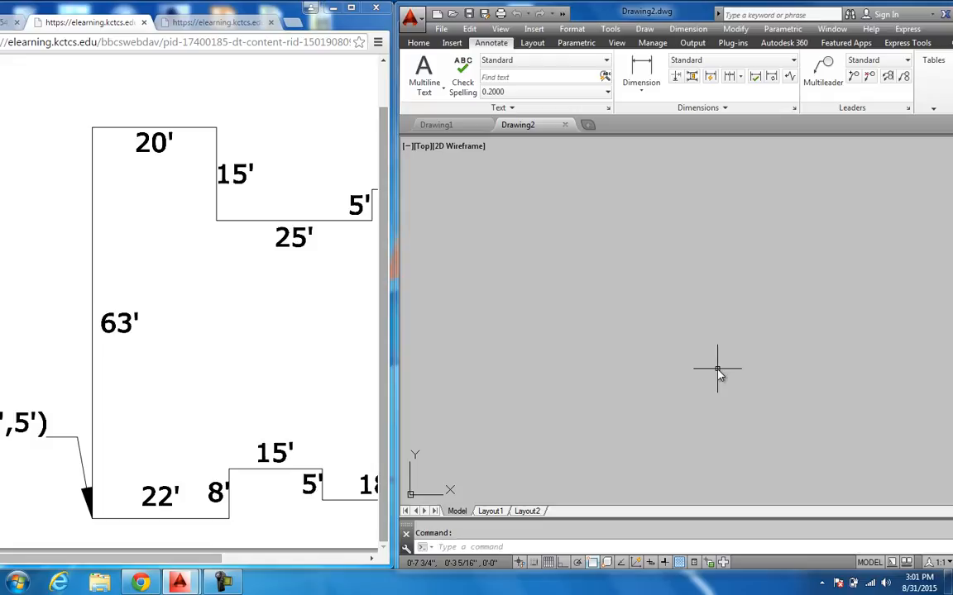
Zoom the new drawing with the All option to show its whole drawing area.
left_click(418, 43)
left_click(490, 548)
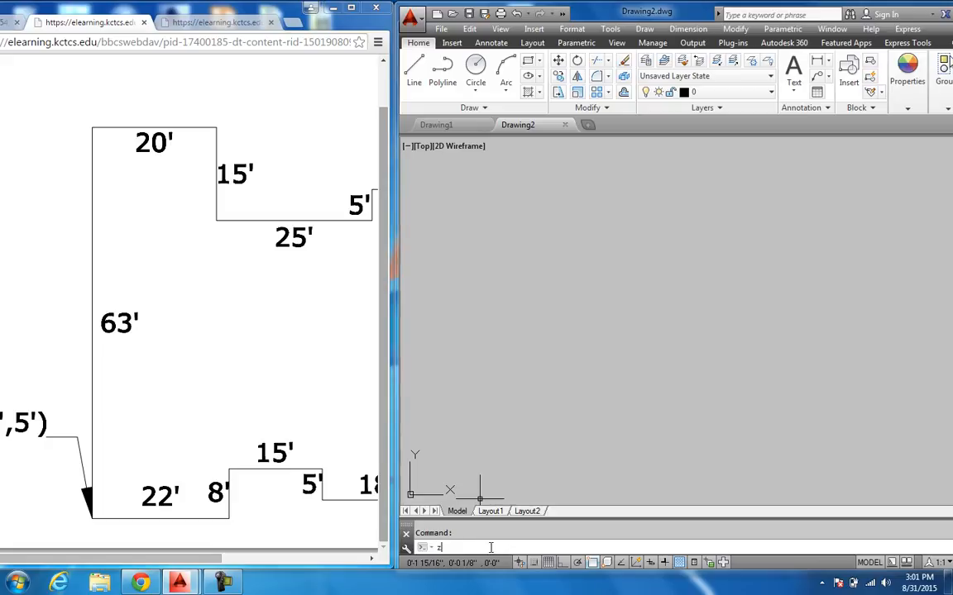
type("z")
key("Return")
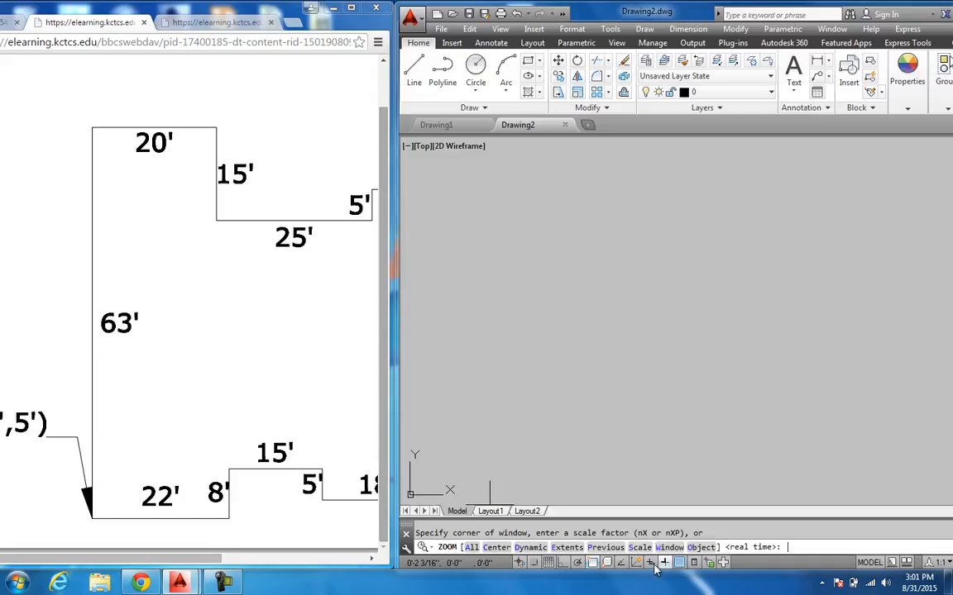
left_click(471, 548)
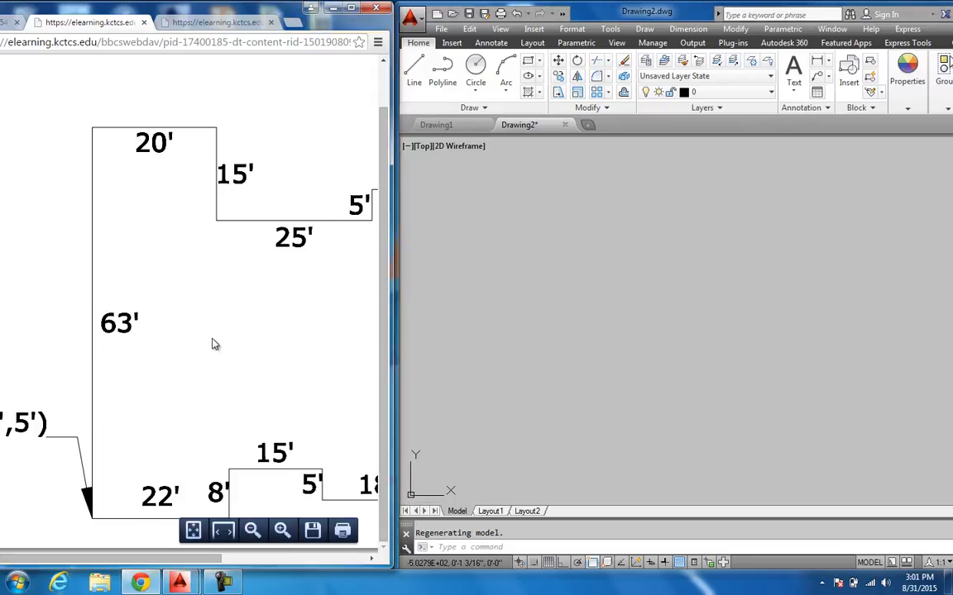
mouse_move(80, 11)
left_mouse_down()
mouse_move(98, 9)
mouse_move(77, 11)
left_mouse_up()
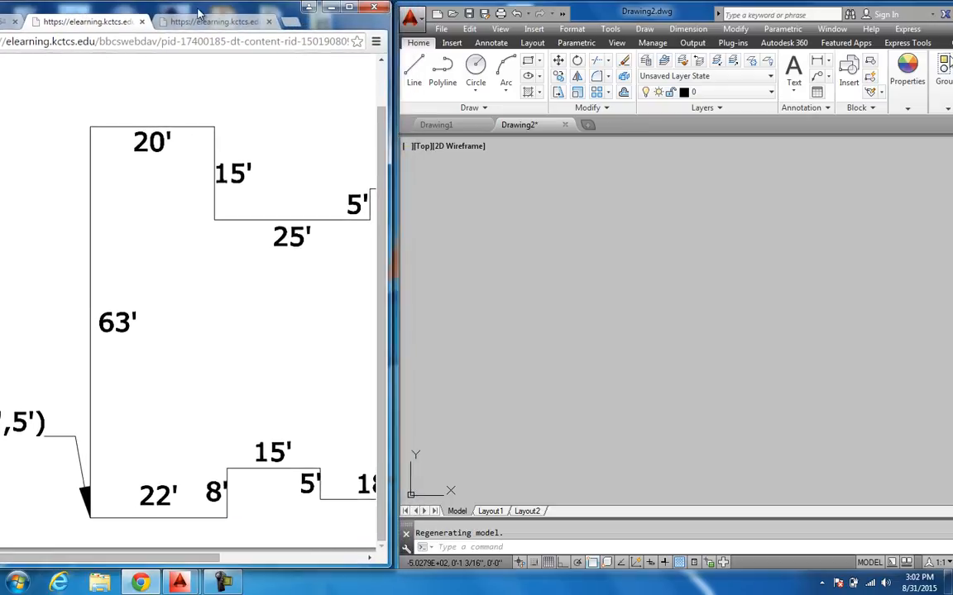
left_click(415, 71)
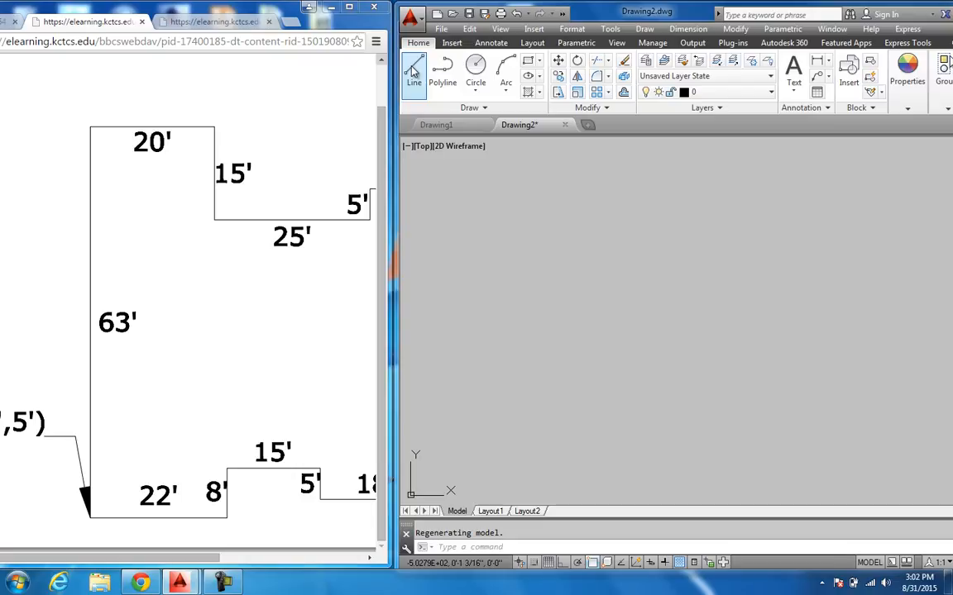
type("5")
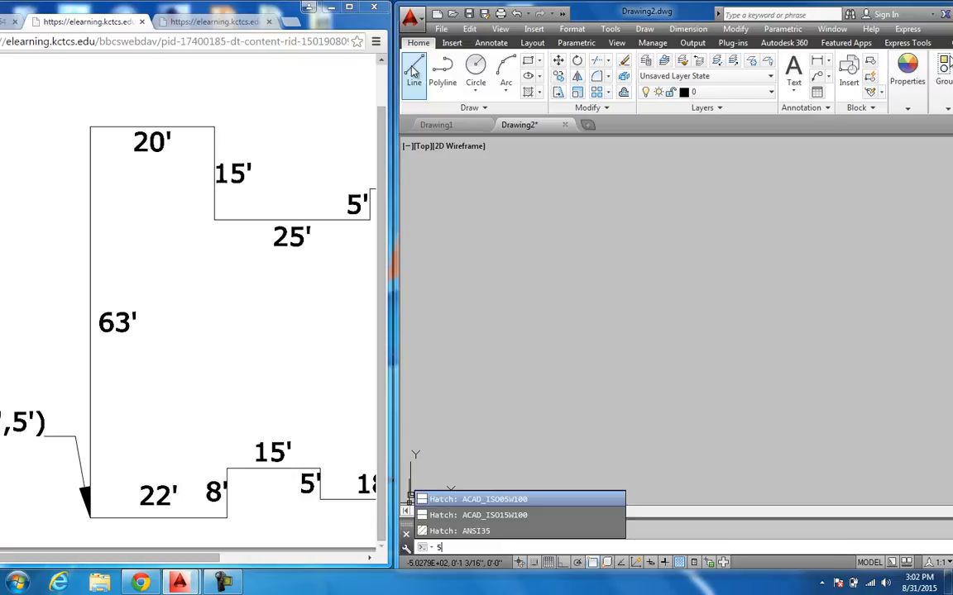
type("',5'")
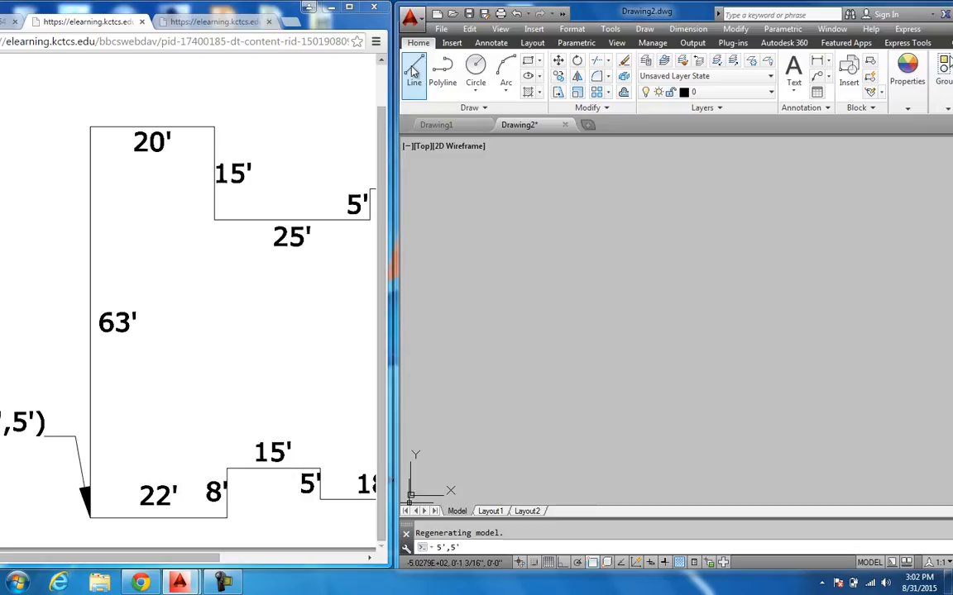
key("Return")
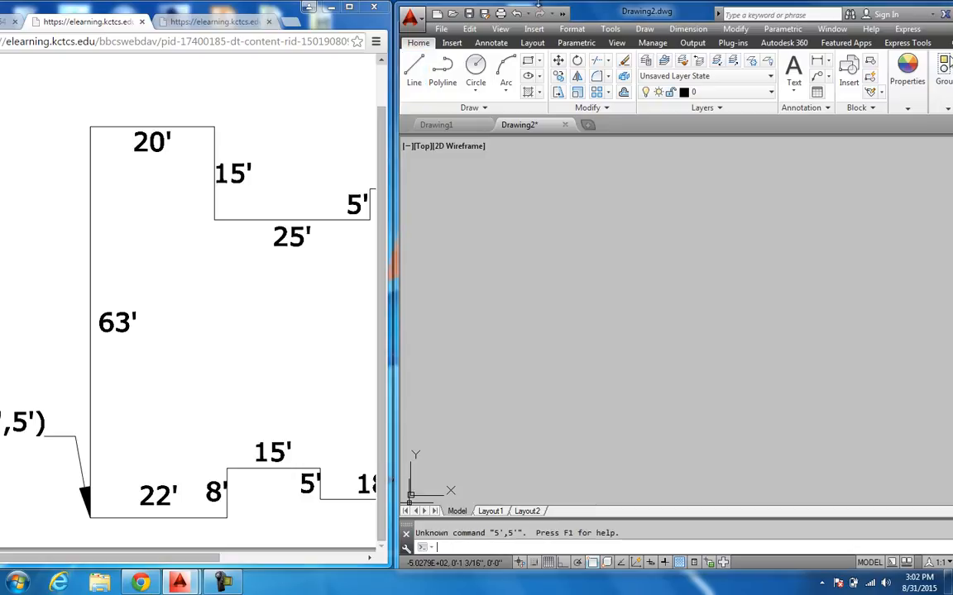
Start a line at 5',5', turn on Ortho, and draw the outline's first segment 22' horizontally to the right.
scroll(544, 322, "down", 3)
middle_click_drag(568, 338, 548, 327)
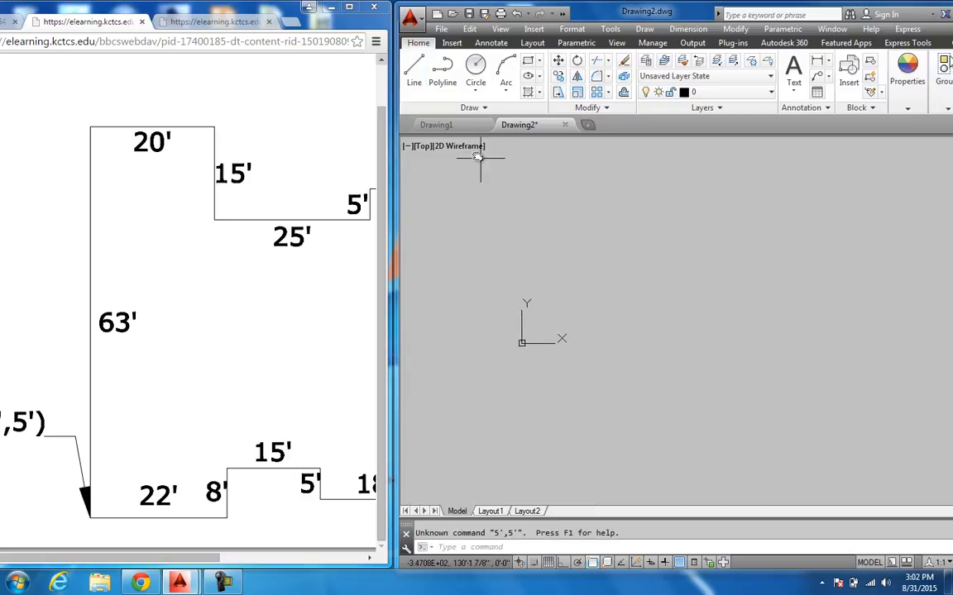
left_click(414, 70)
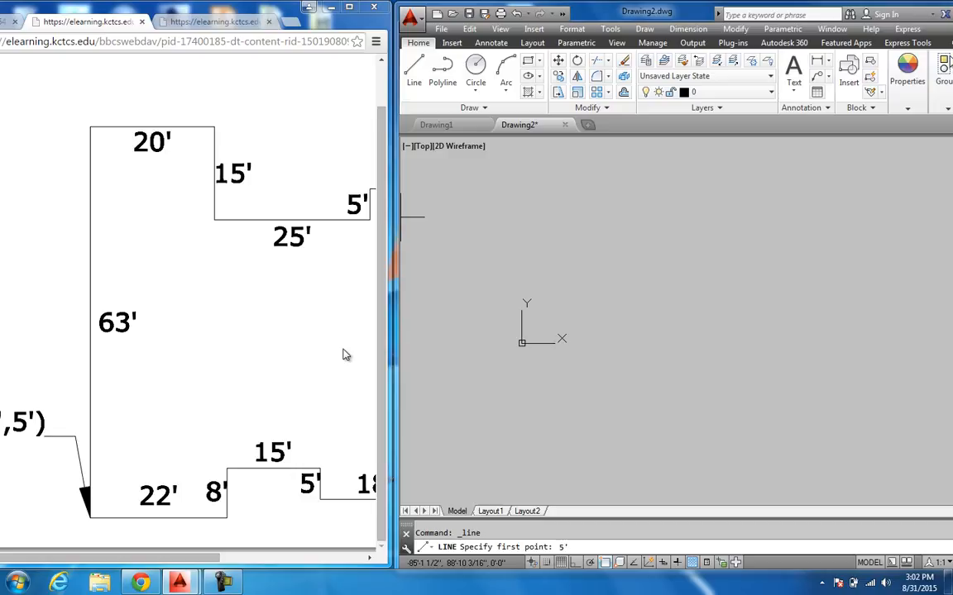
type("5',5'")
key("Return")
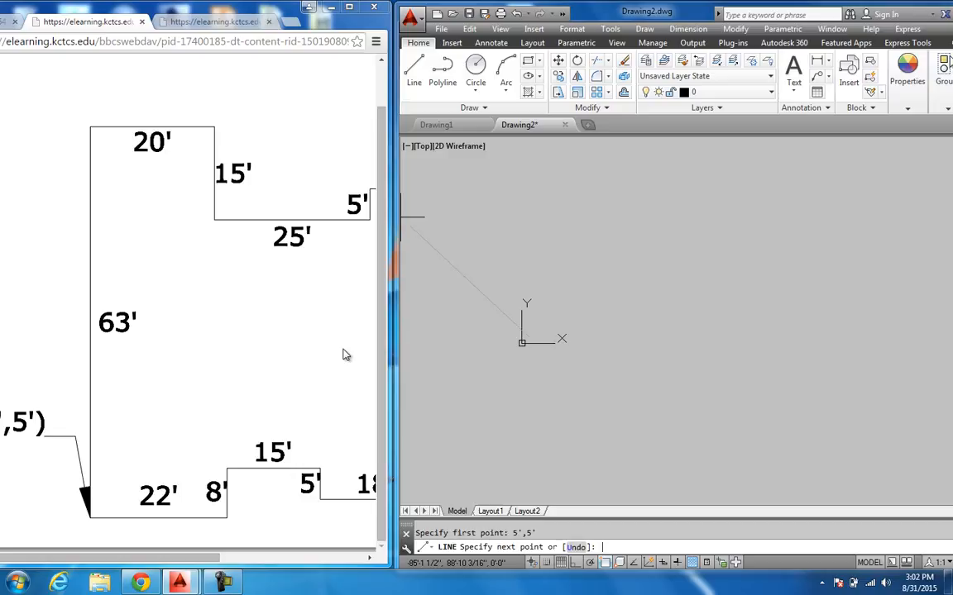
scroll(554, 341, "up", 3)
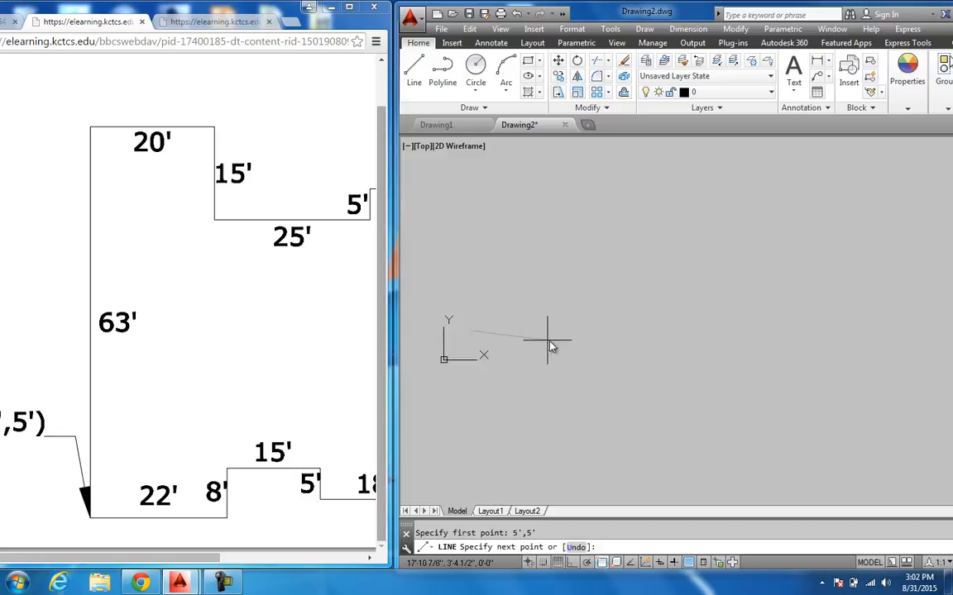
scroll(570, 328, "up", 2)
scroll(608, 349, "down", 2)
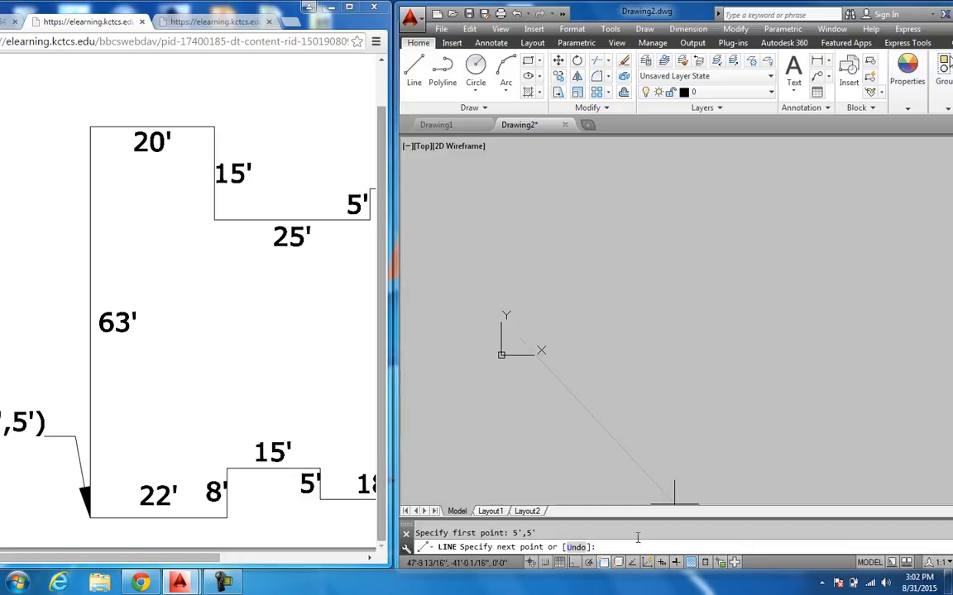
left_click(575, 563)
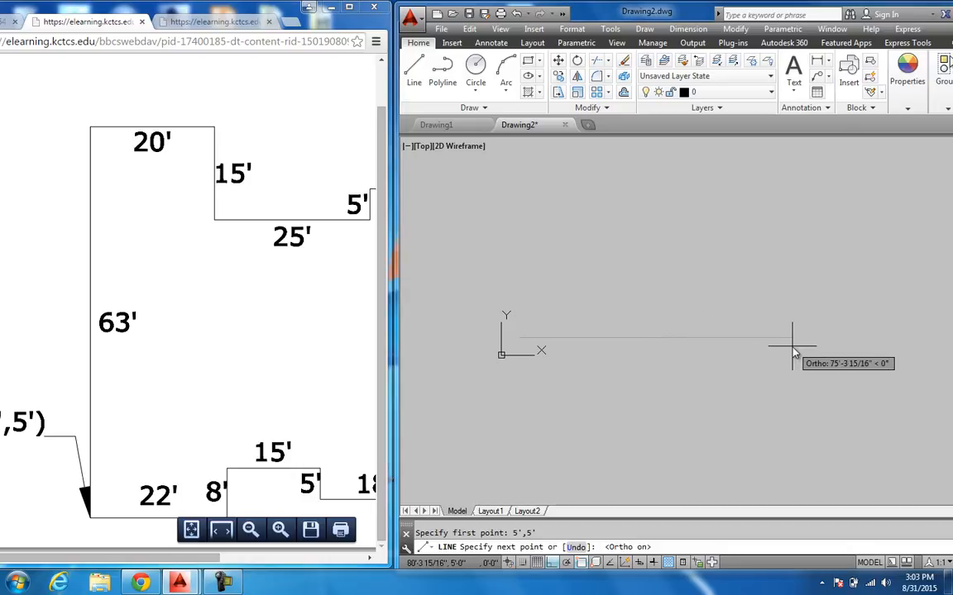
type("22")
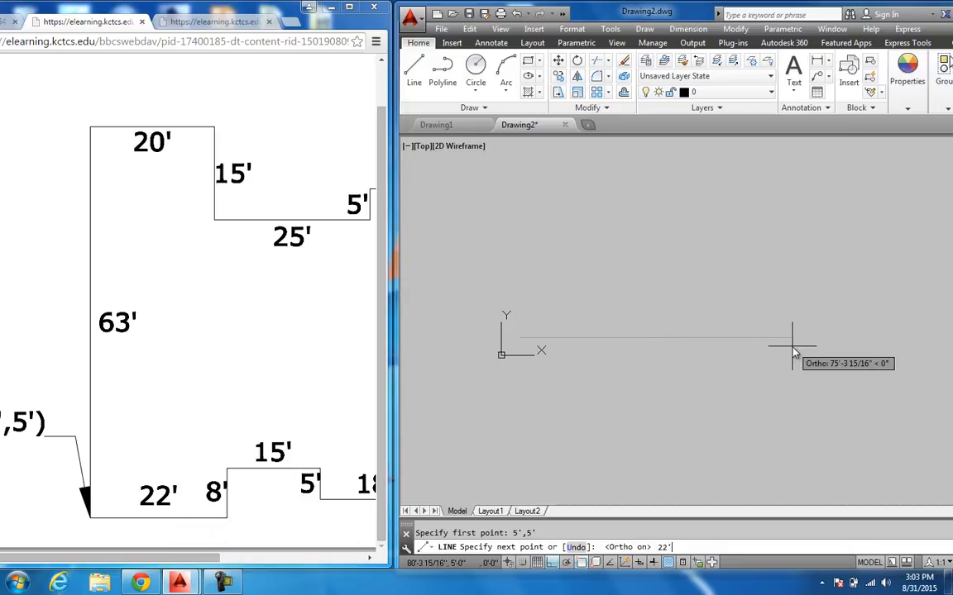
key("Return")
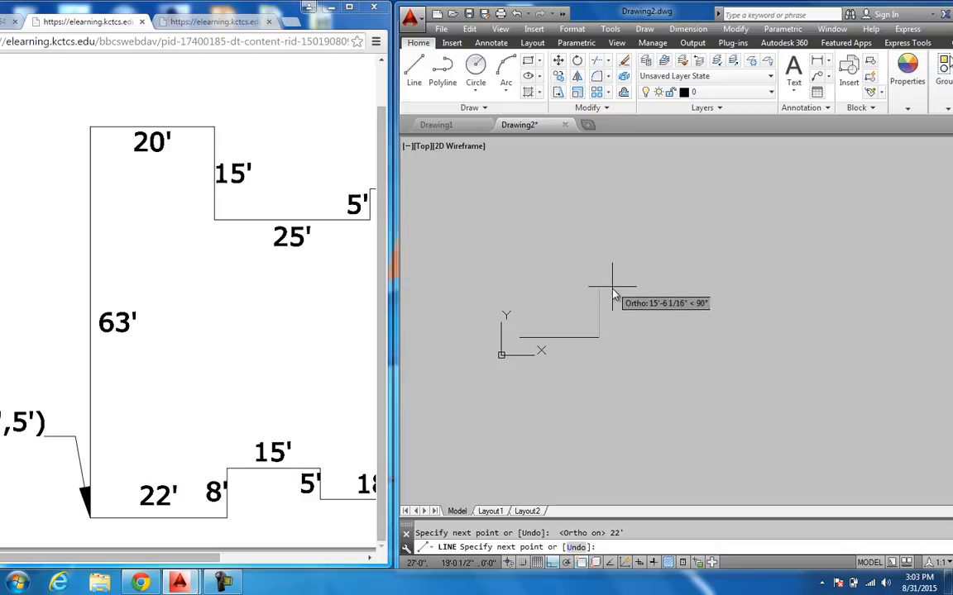
Continue the outline with segments 8' up, 15' to the right, and 5' down.
type("8")
key("Return")
type("1")
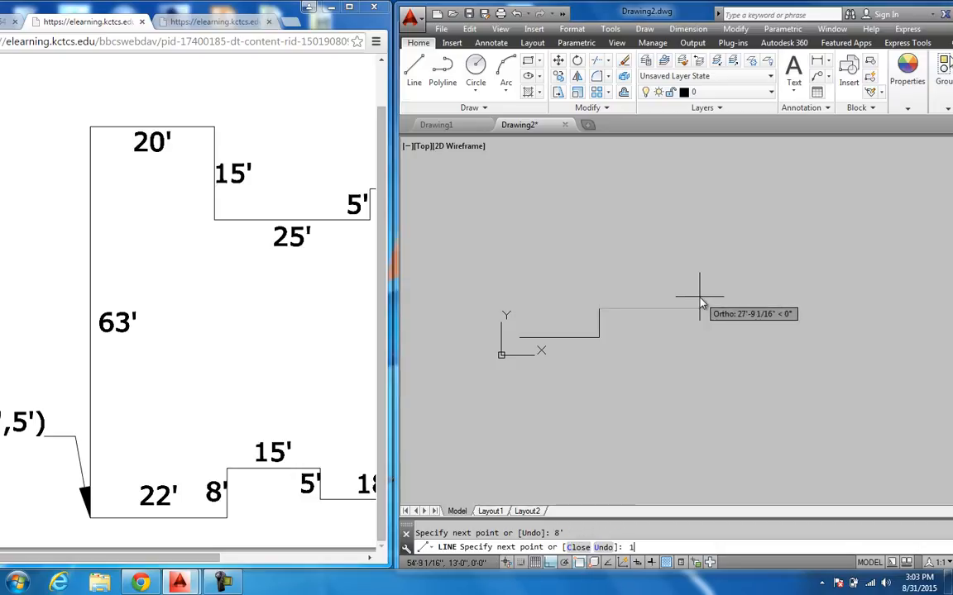
type("5")
key("Return")
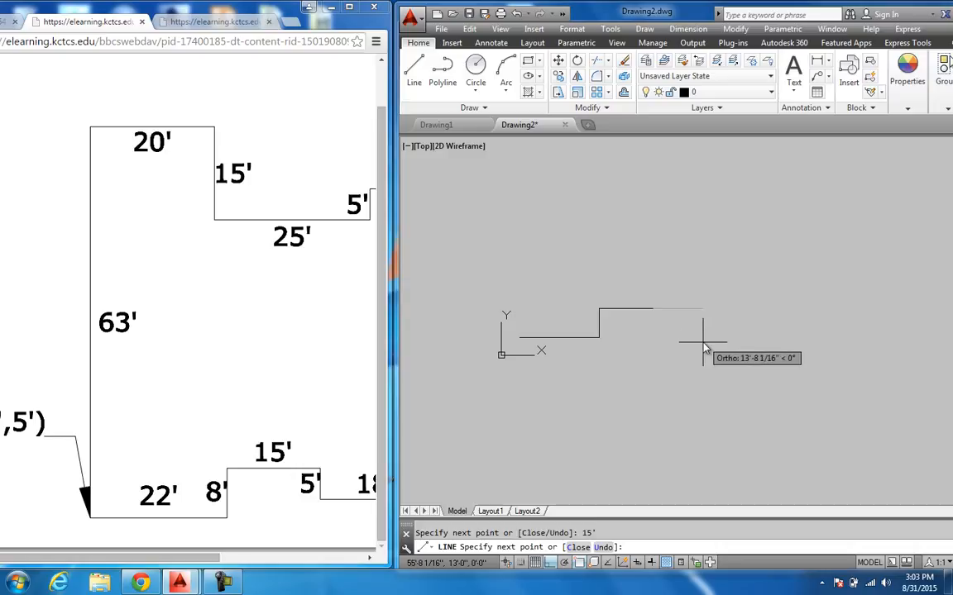
key("Return")
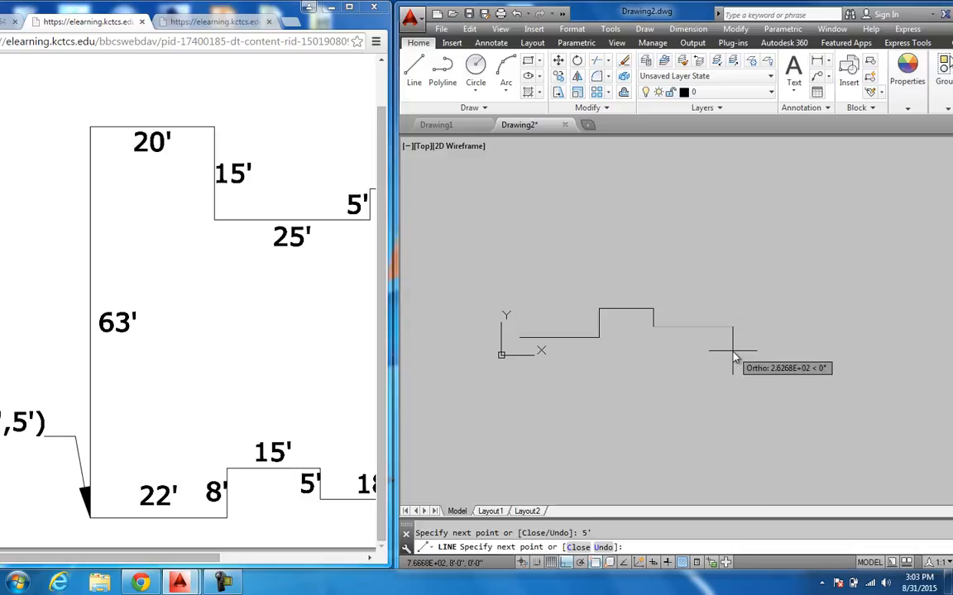
Continue the outline with segments 18' to the right, 5' up, and 20' to the right.
left_click_drag(202, 558, 278, 565)
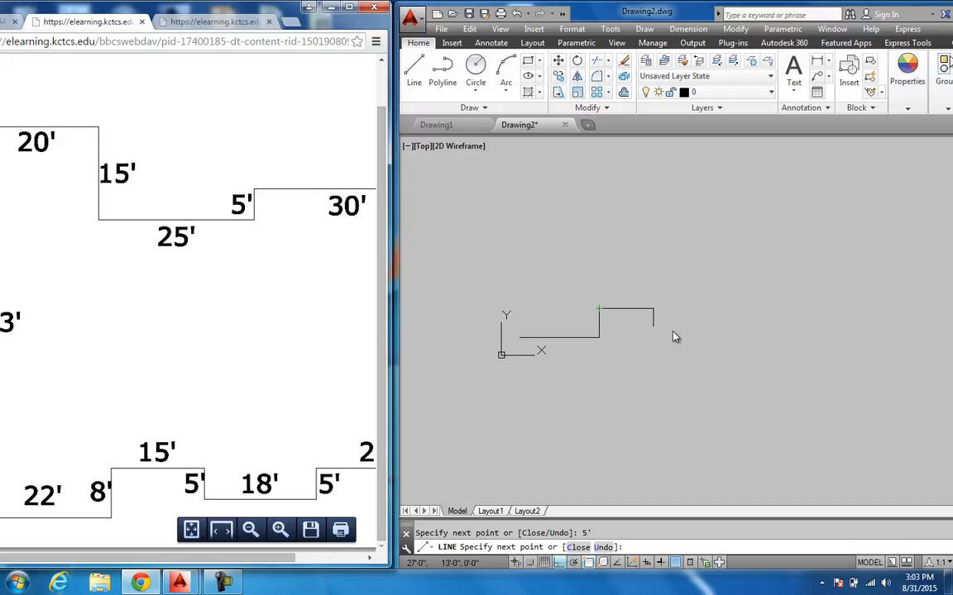
left_click(677, 336)
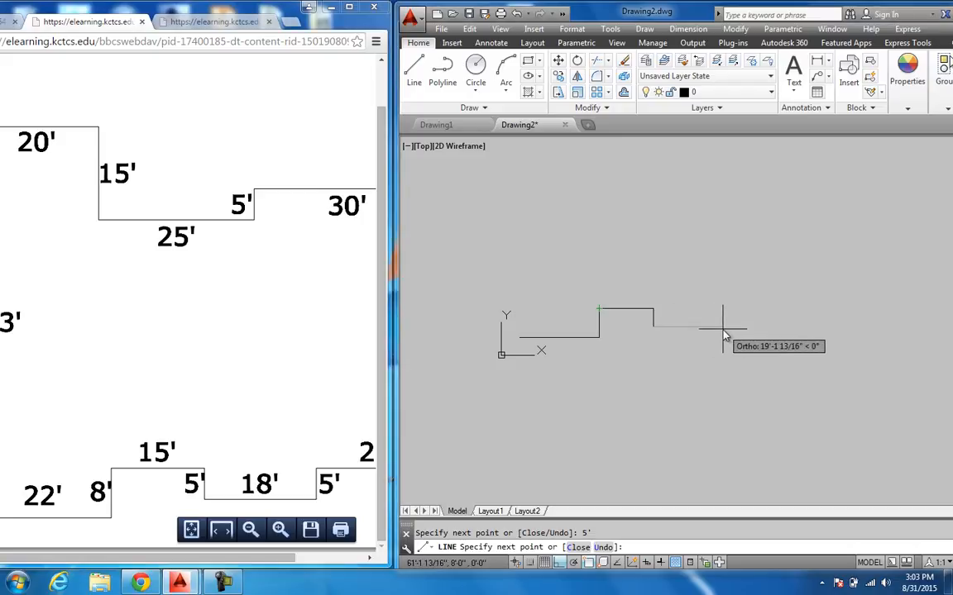
type("18'")
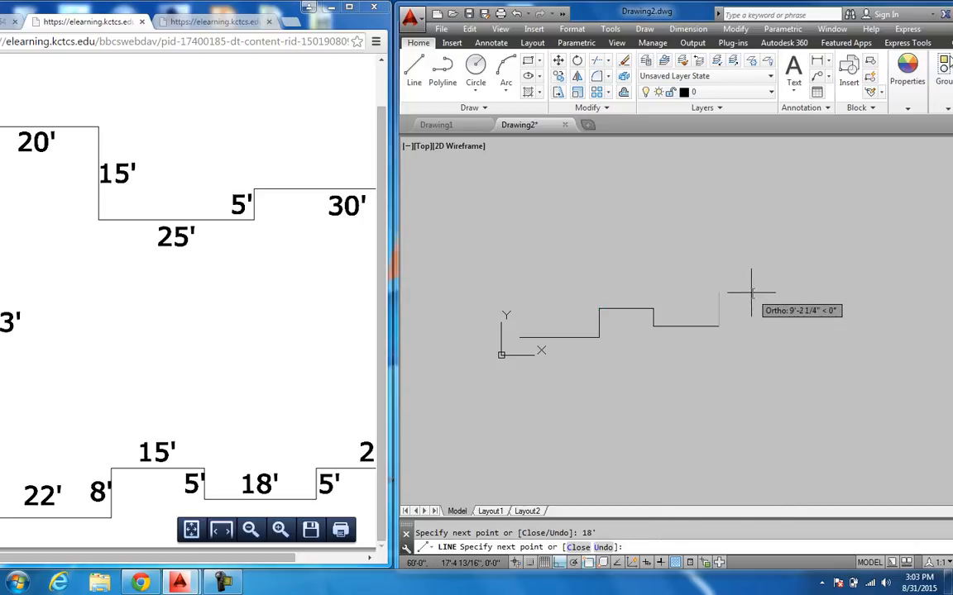
type("5'")
key("Return")
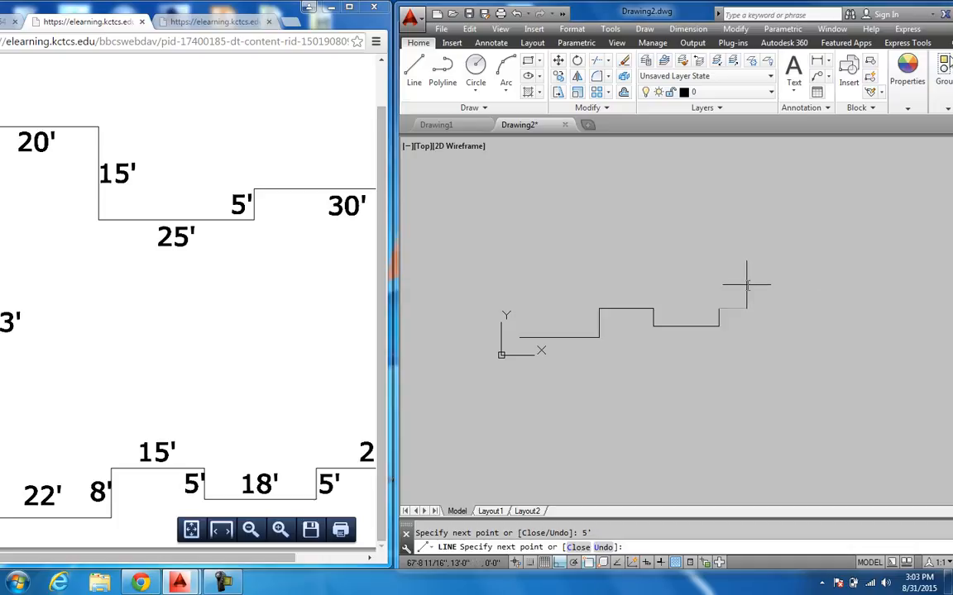
left_click_drag(273, 559, 300, 560)
left_click(760, 295)
type("20")
key("Return")
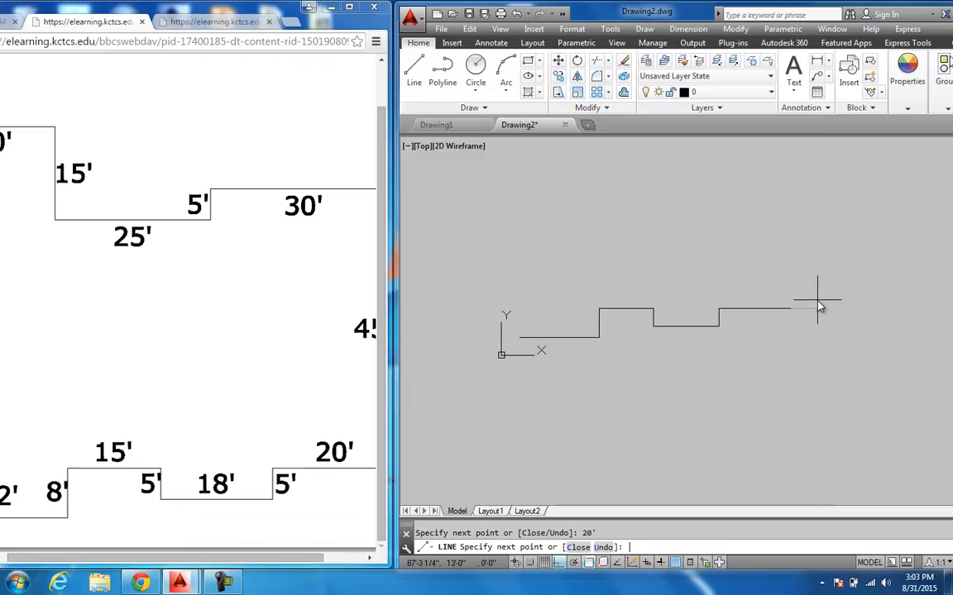
Continue the outline with segments 45' up, 30' to the left, 5' down, and 25' to the left.
left_click_drag(298, 559, 340, 562)
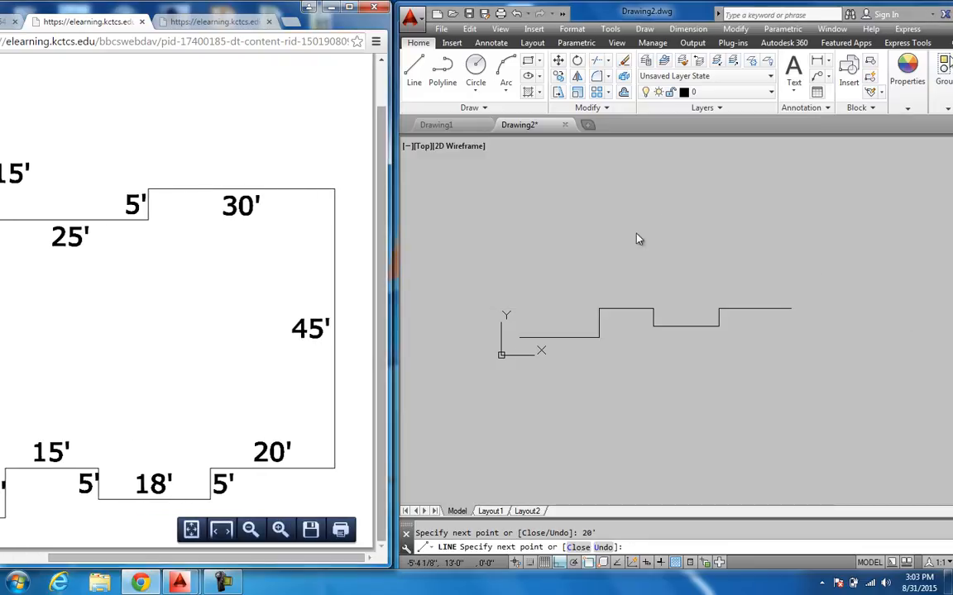
type("45")
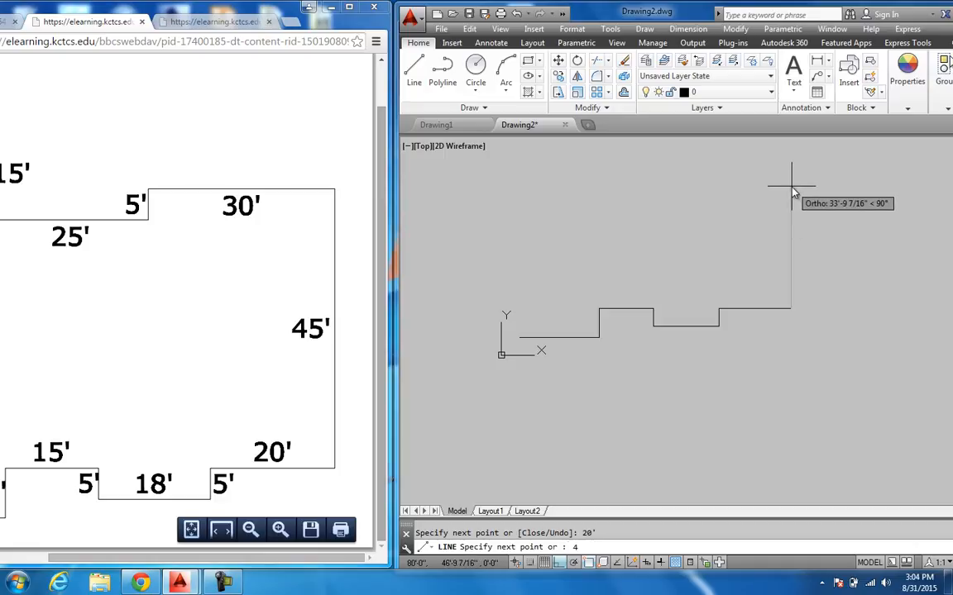
key("Return")
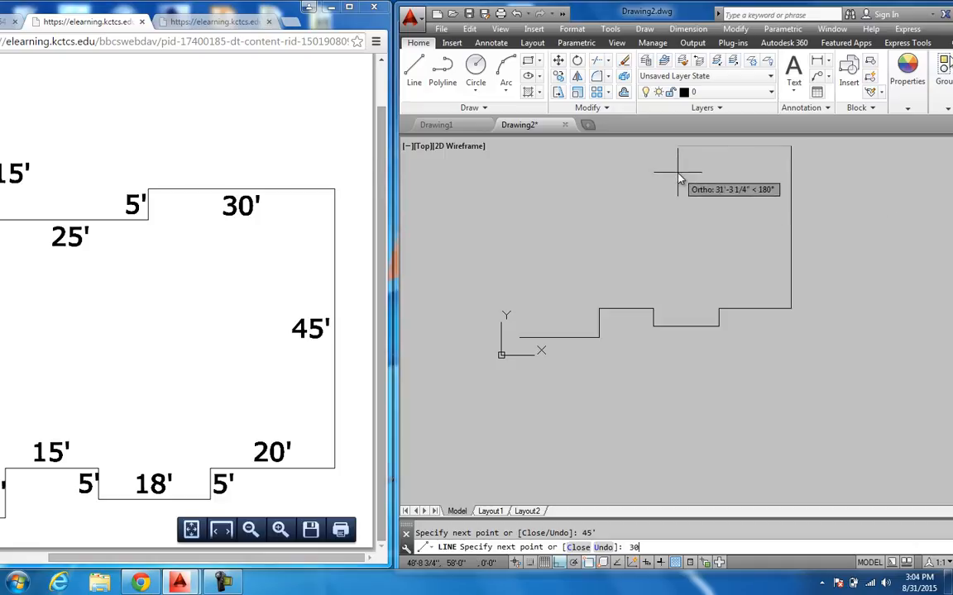
type("30")
key("Return")
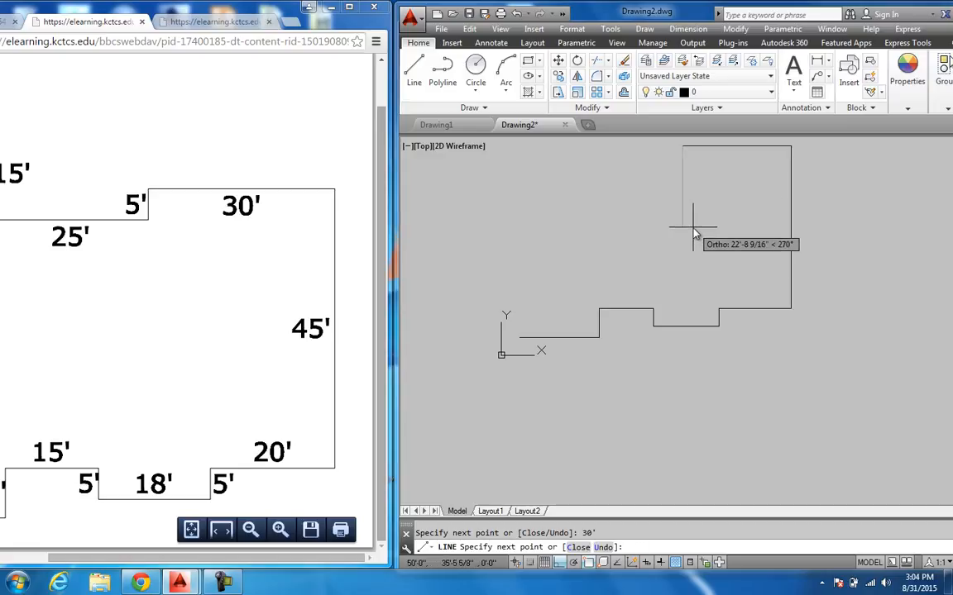
type("5'")
key("Return")
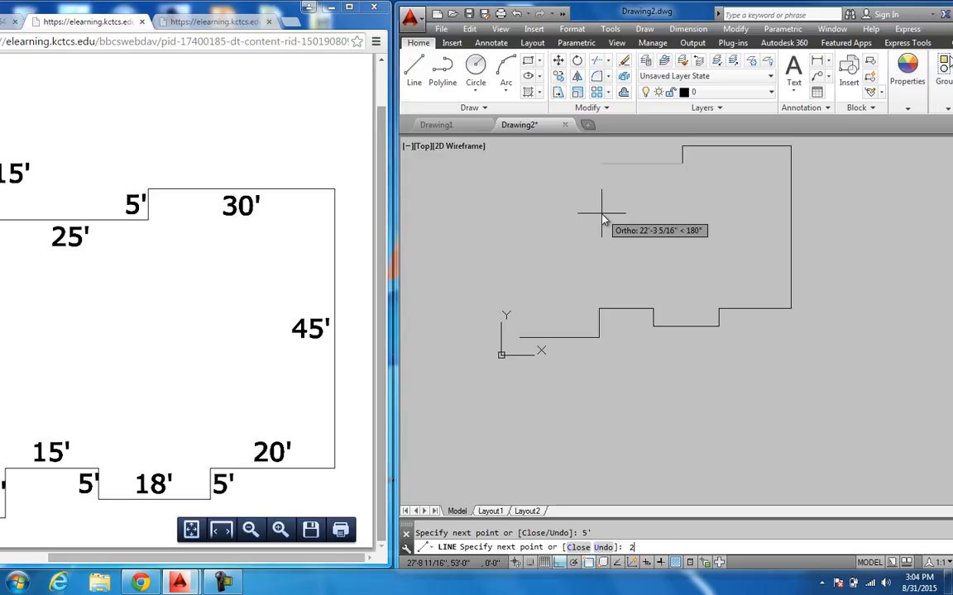
key("Return")
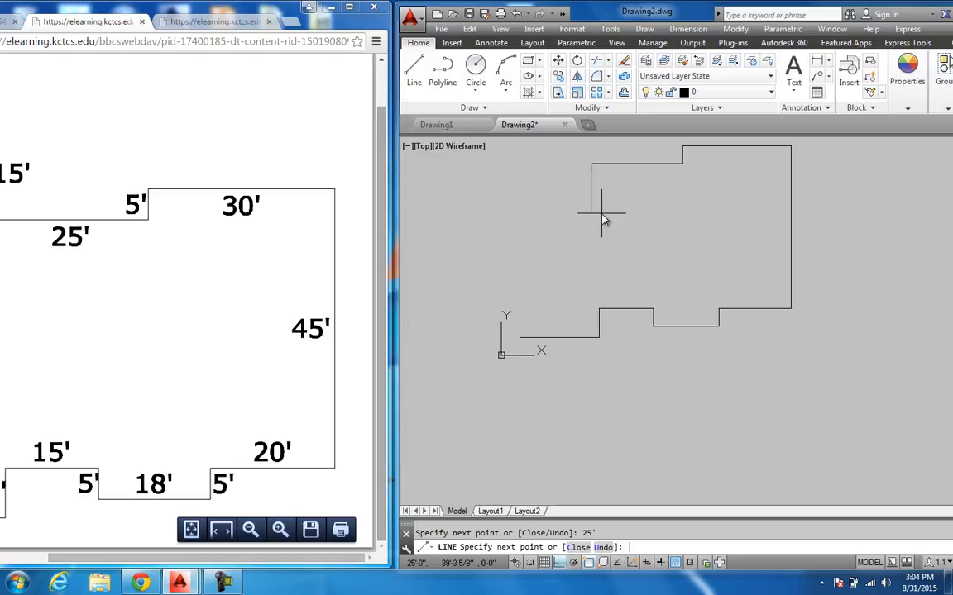
Draw segments 15' up and 20' to the left, then close the outline down to its starting corner and end the line.
left_click_drag(153, 557, 47, 539)
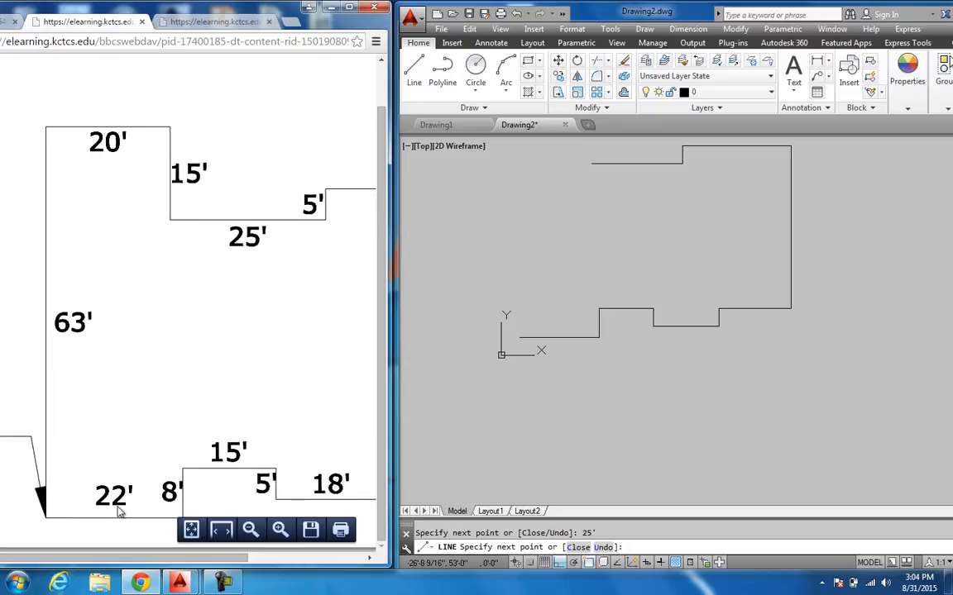
middle_click_drag(593, 225, 599, 311)
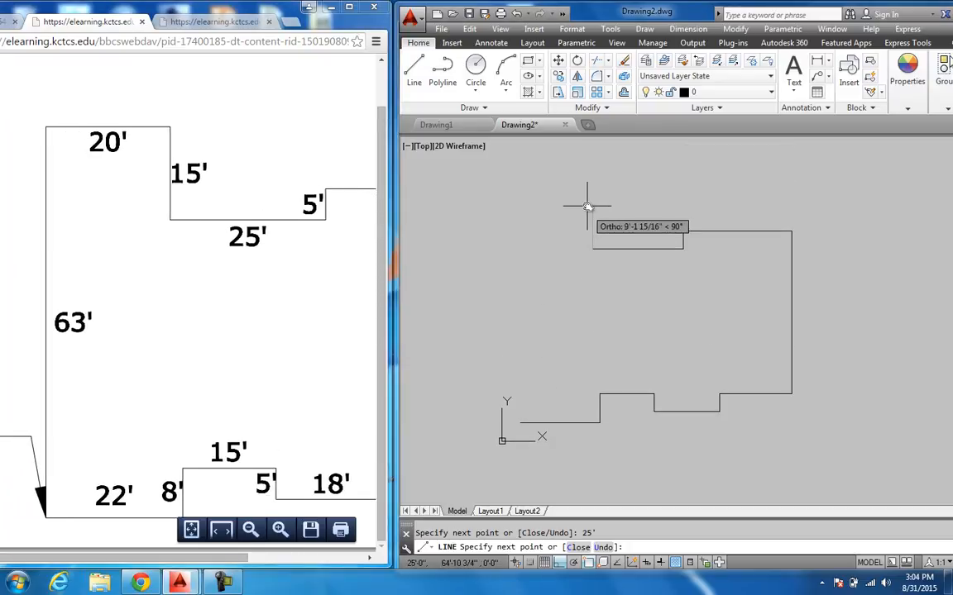
type("15'")
key("Return")
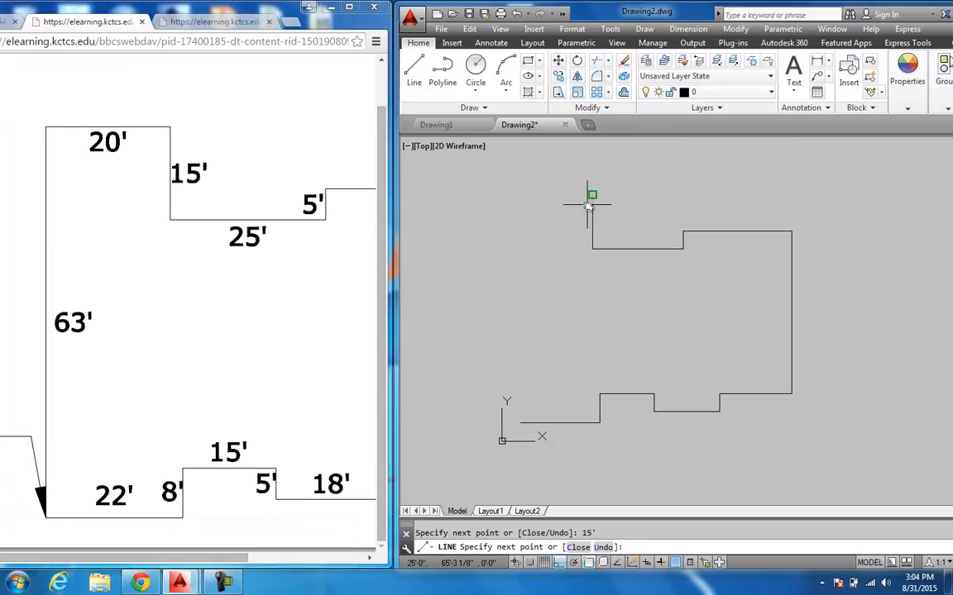
type("20")
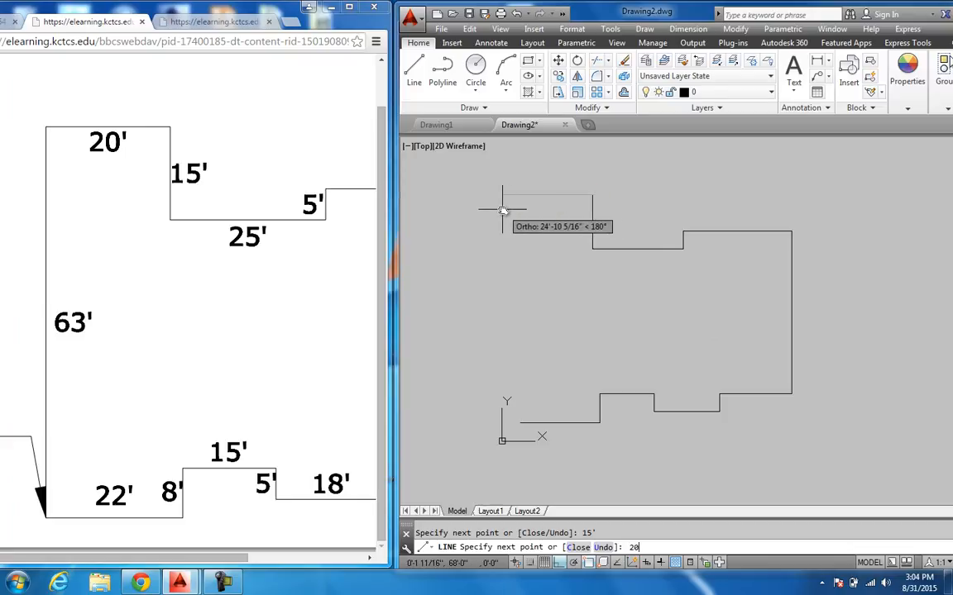
type("'")
key("Return")
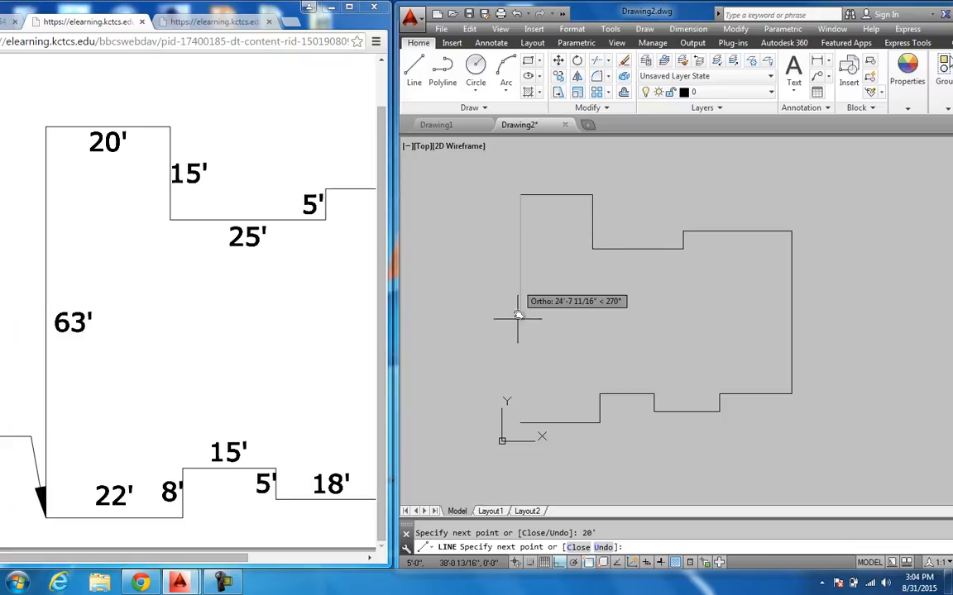
left_click(520, 423)
key("Escape")
mouse_move(598, 365)
middle_mouse_down()
mouse_move(598, 354)
mouse_move(601, 374)
mouse_move(586, 365)
middle_mouse_up()
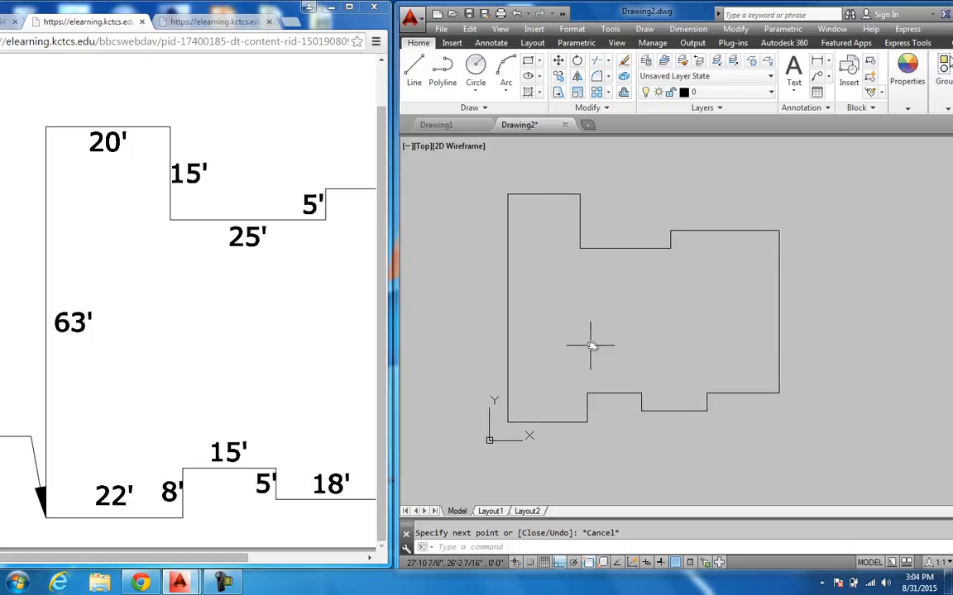
scroll(610, 314, "down", 1)
scroll(609, 314, "up", 1)
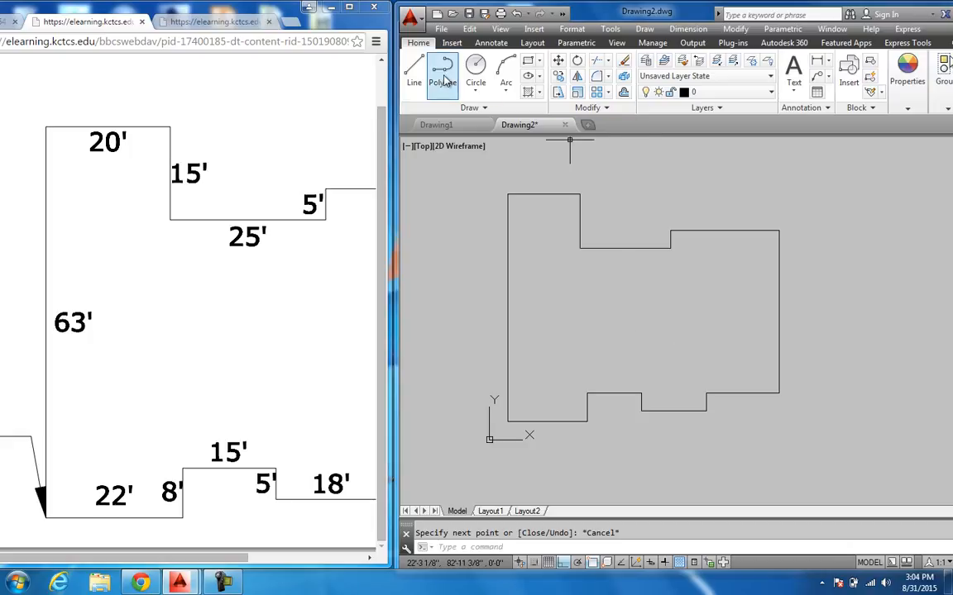
Draw a slanted 22' test line to the right of the outline with Ortho turned off.
left_click(414, 73)
left_click(813, 315)
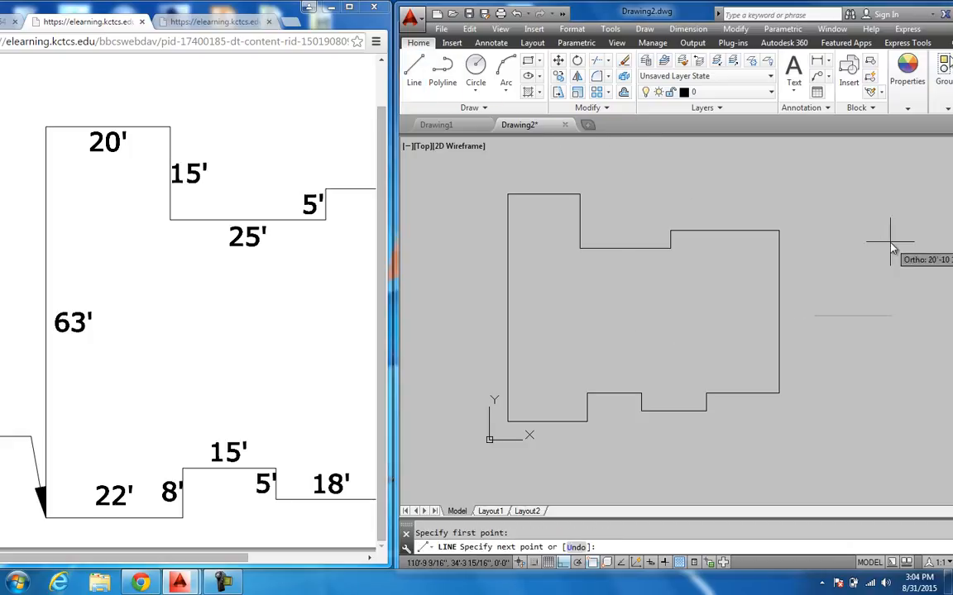
left_click(561, 563)
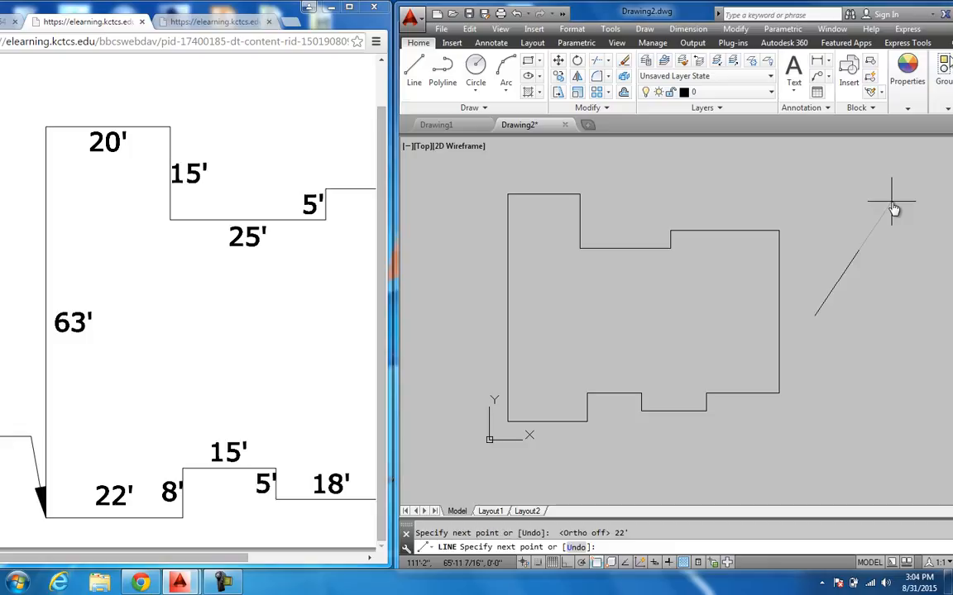
key("Escape")
Erase the slanted test line beside the outline.
left_click(868, 295)
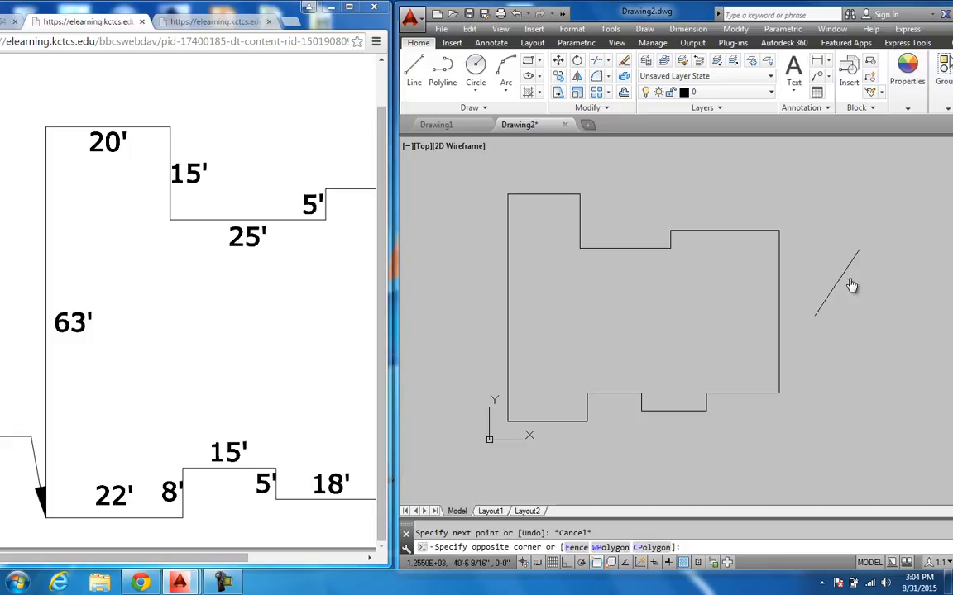
left_click(836, 253)
key("Delete")
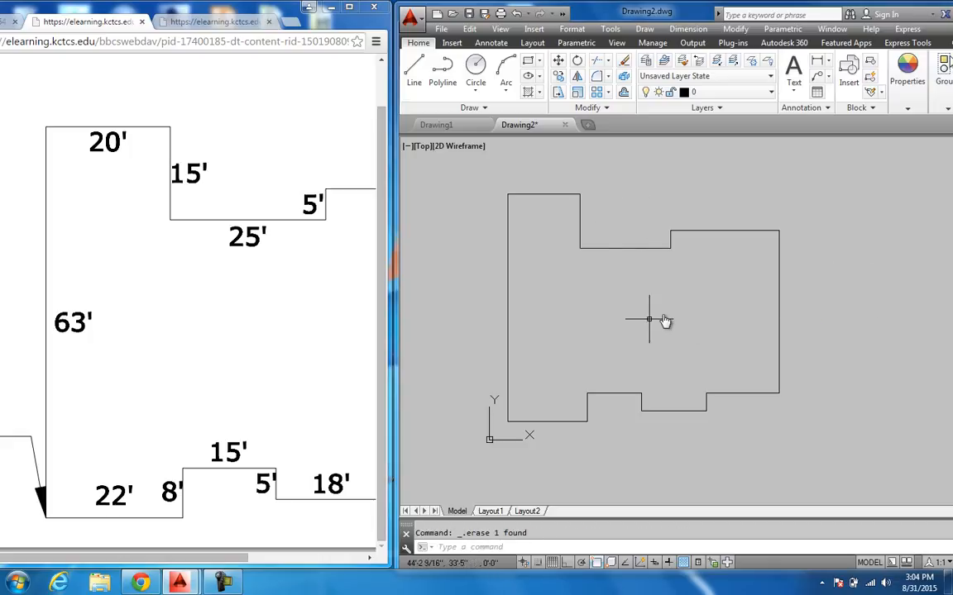
Make the Annotative dimension style current and set the annotation scale to 1/4" = 1'-0".
left_click(497, 44)
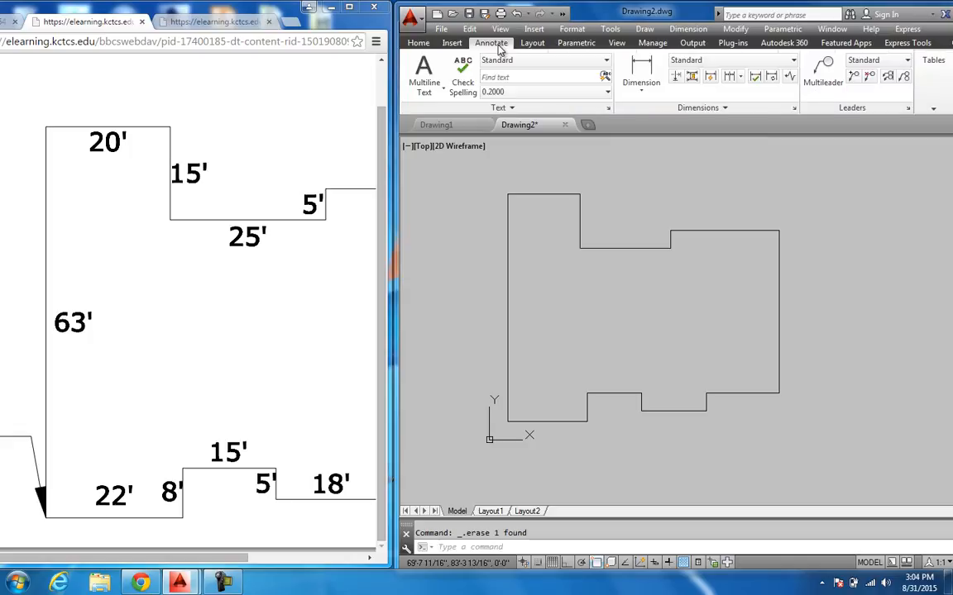
left_click(710, 60)
left_click(703, 76)
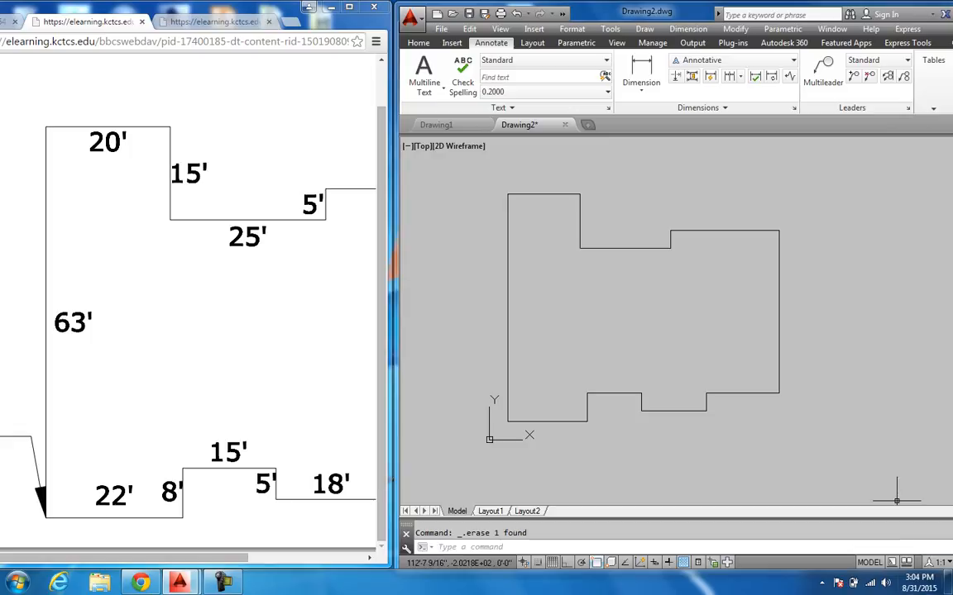
left_click(948, 564)
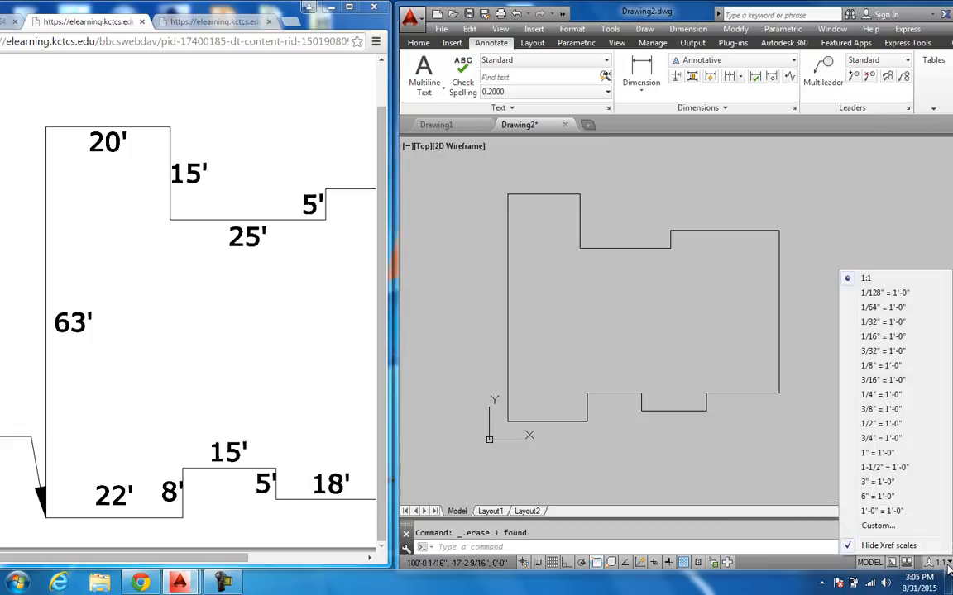
left_click(874, 397)
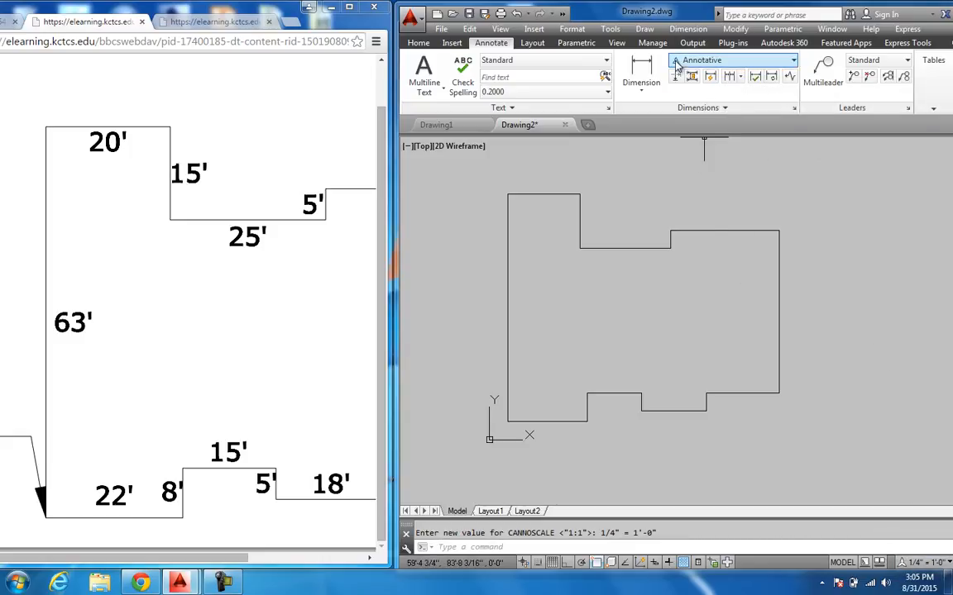
Modify the Annotative dimension style to use Architectural primary units and a text height of 1/8".
left_click(794, 110)
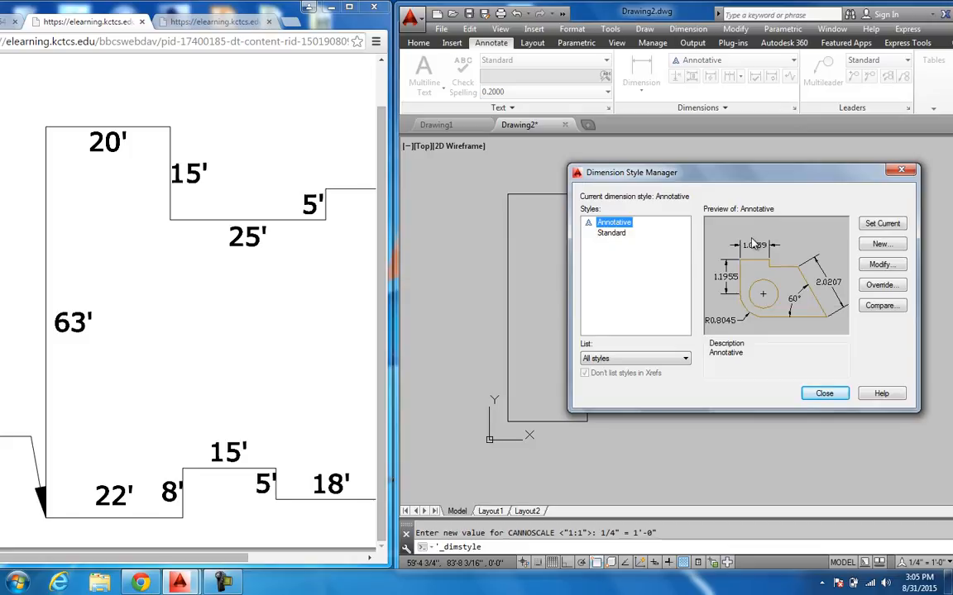
left_click(879, 265)
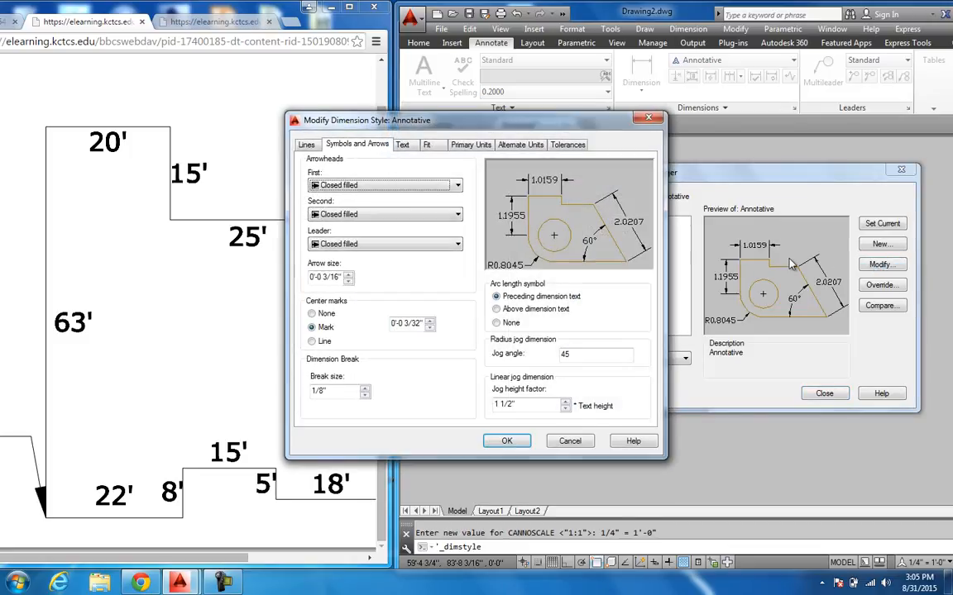
left_click(471, 145)
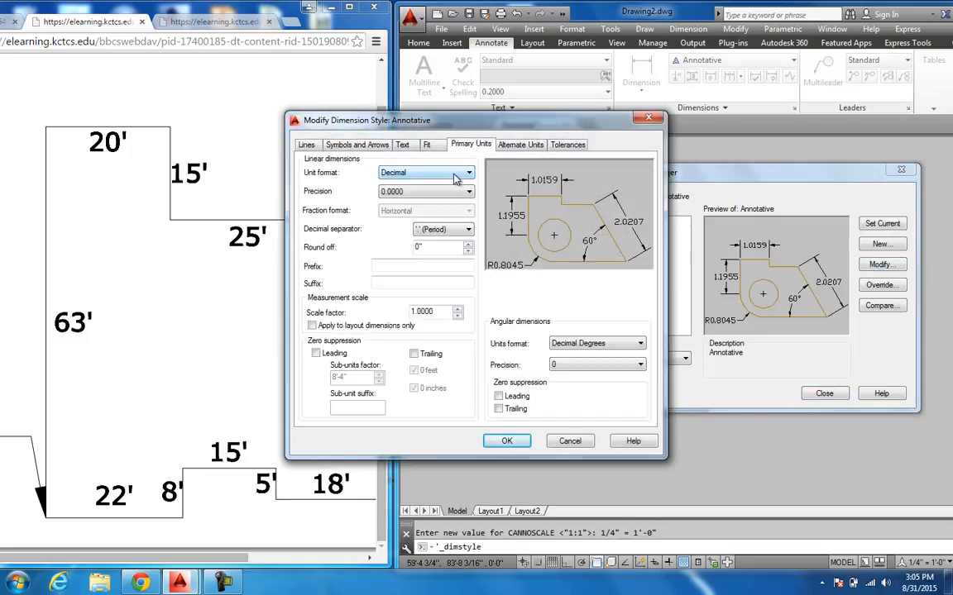
left_click(454, 176)
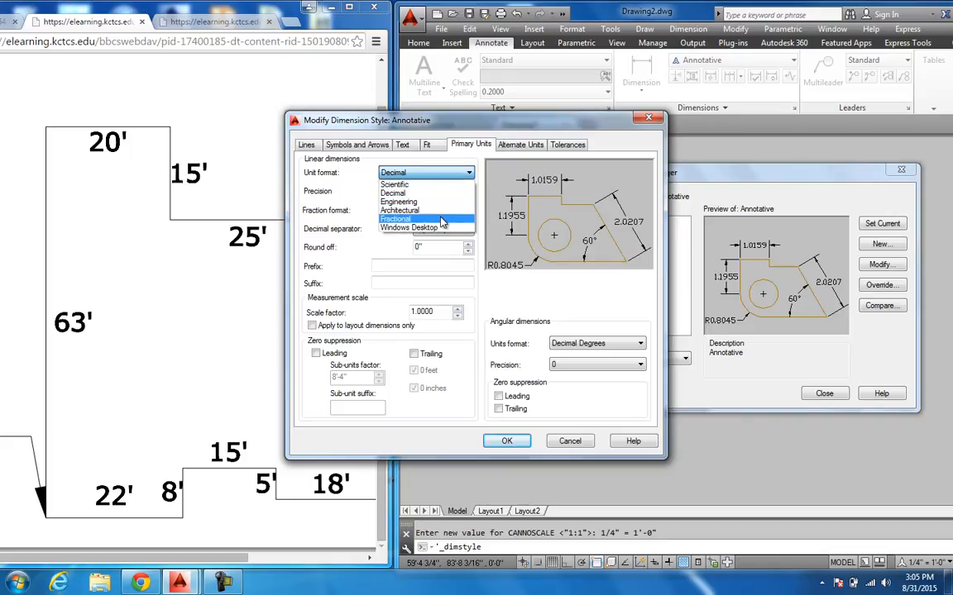
left_click(399, 210)
left_click(404, 144)
left_click(468, 244)
left_click(514, 438)
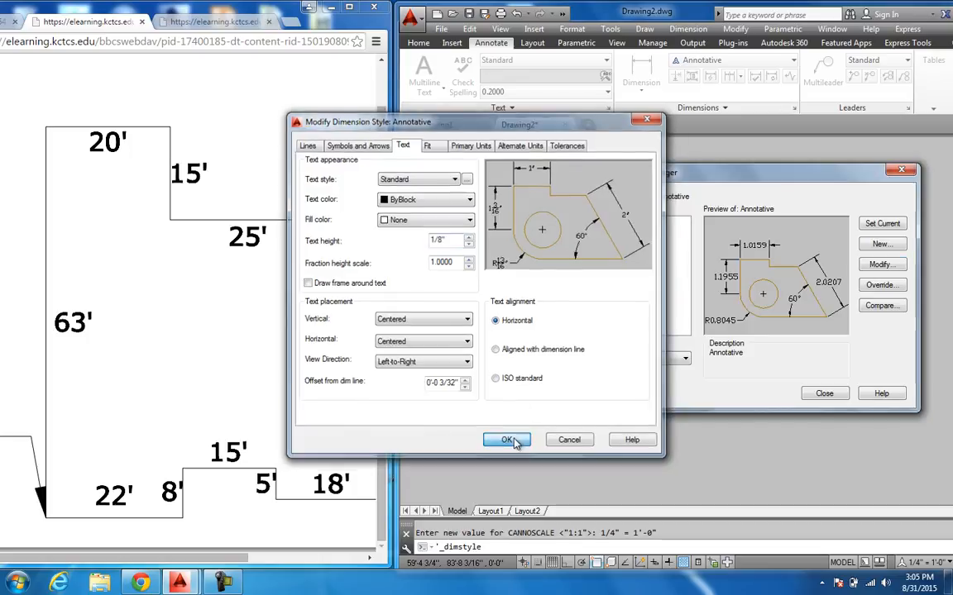
left_click(823, 394)
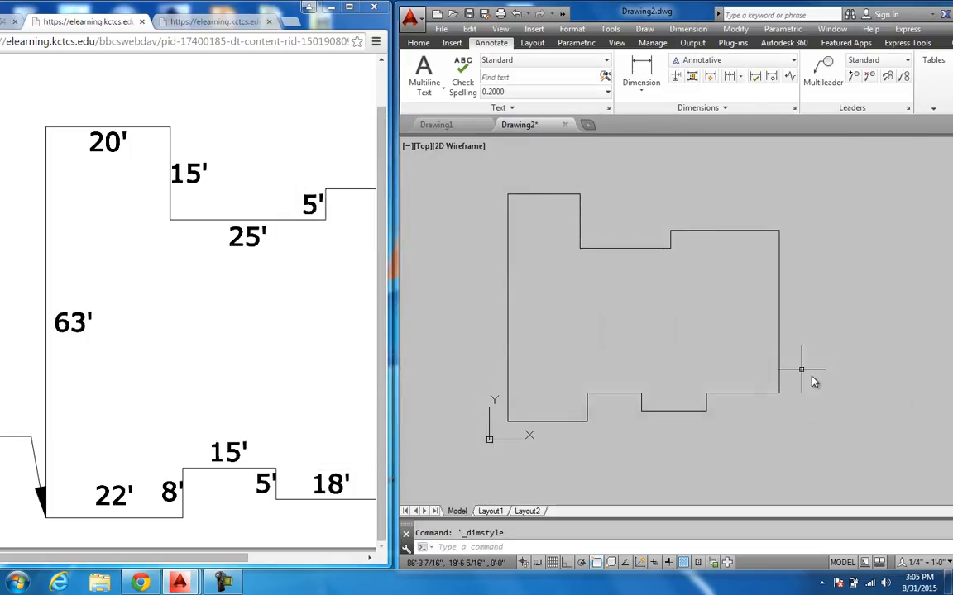
Add a linear dimension to the outline's lower-left horizontal segment, placing it just below the edge.
left_click(641, 73)
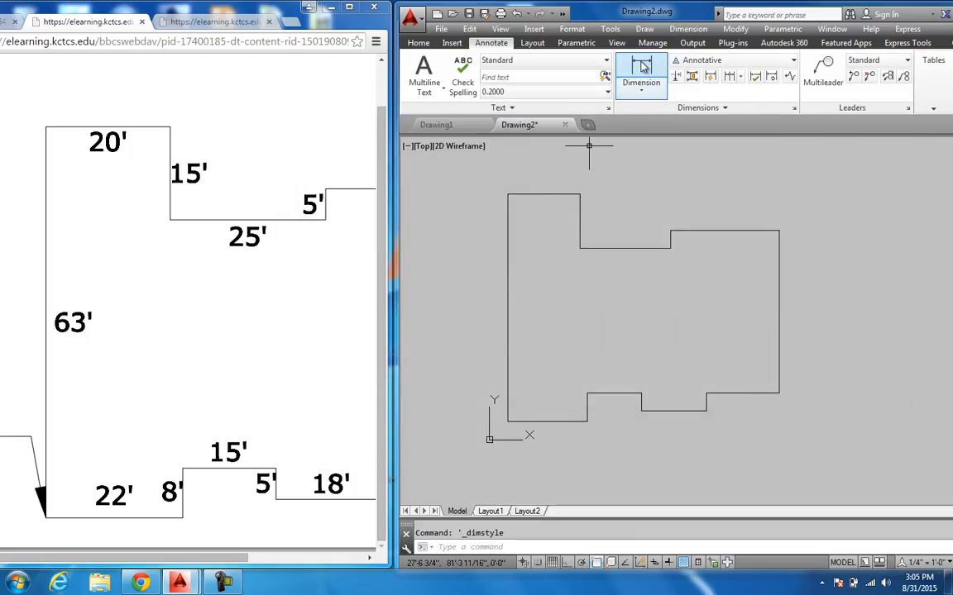
left_click(508, 431)
left_click(587, 430)
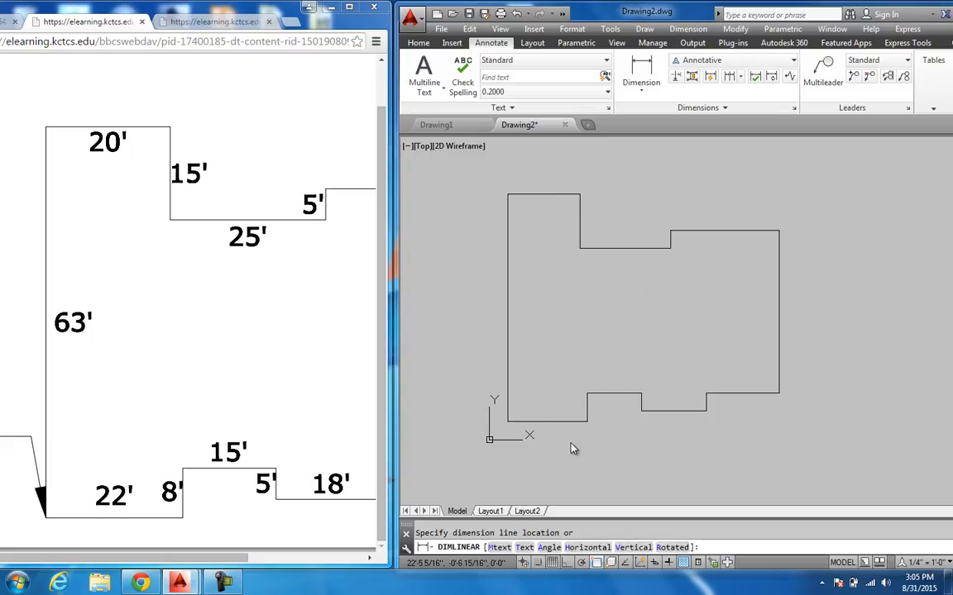
left_click(586, 441)
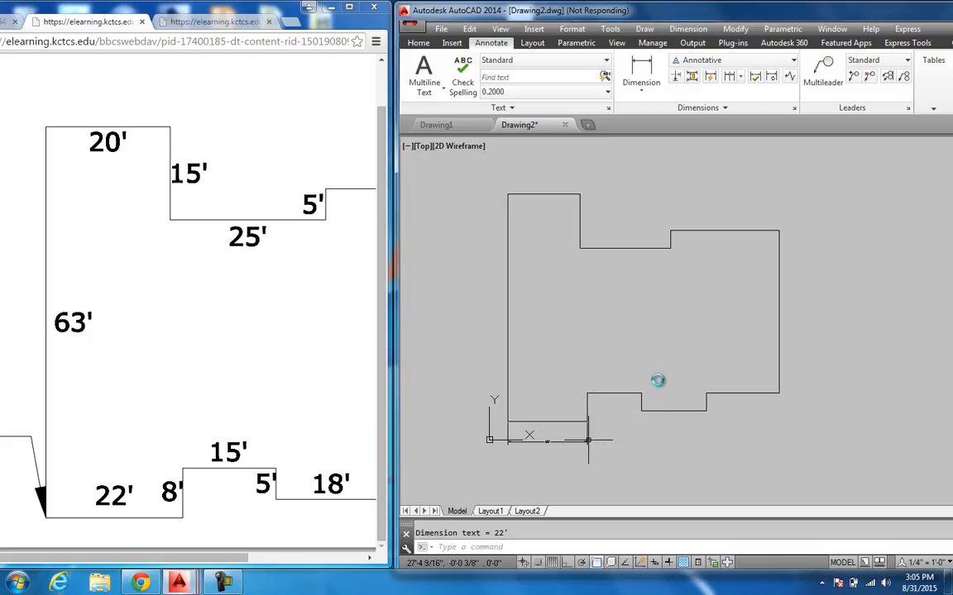
Examine the size of the dimension text below the outline's lower-left horizontal segment.
key("Escape")
scroll(562, 405, "up", 2)
left_click(557, 466)
scroll(568, 421, "down", 2)
key("Escape")
scroll(570, 420, "down", 2)
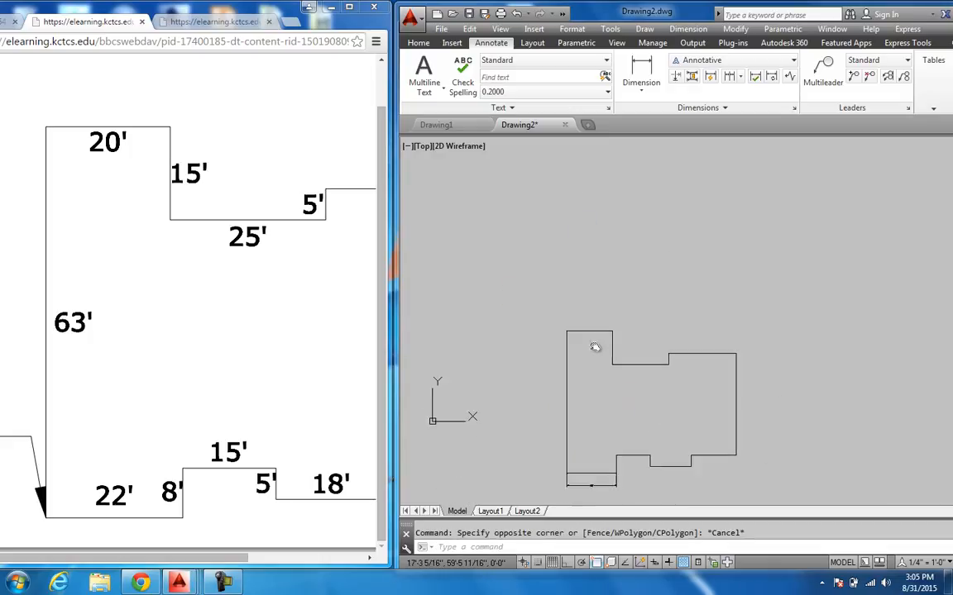
scroll(563, 453, "up", 6)
scroll(591, 449, "down", 2)
scroll(591, 449, "down", 2)
middle_click_drag(591, 449, 568, 452)
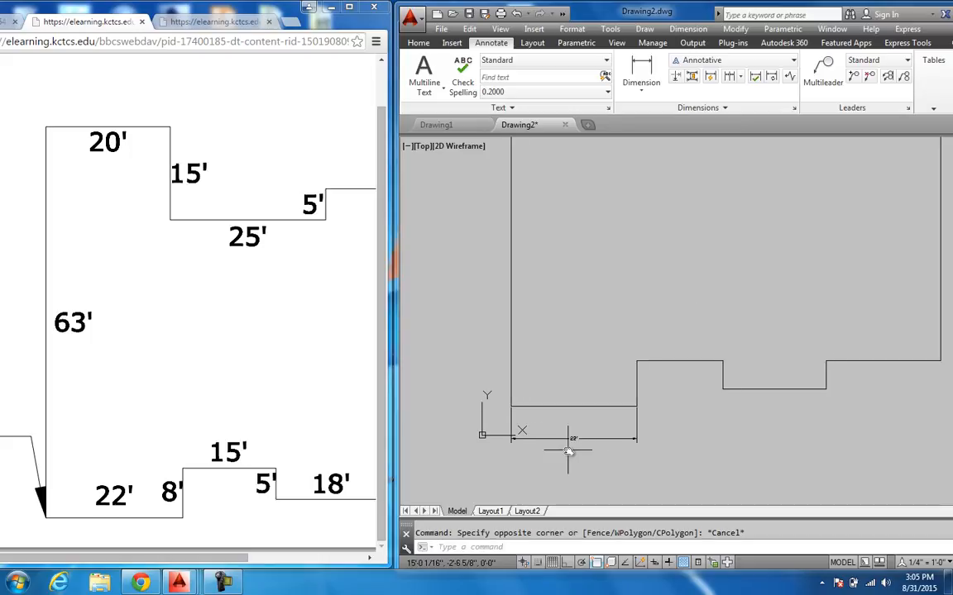
Add linear dimensions to the vertical edge beside the lower-left segment and to the horizontal edge above it, placed outside the outline.
key("Return")
left_click(637, 405)
left_click(629, 362)
left_click(614, 371)
key("Return")
left_click(637, 362)
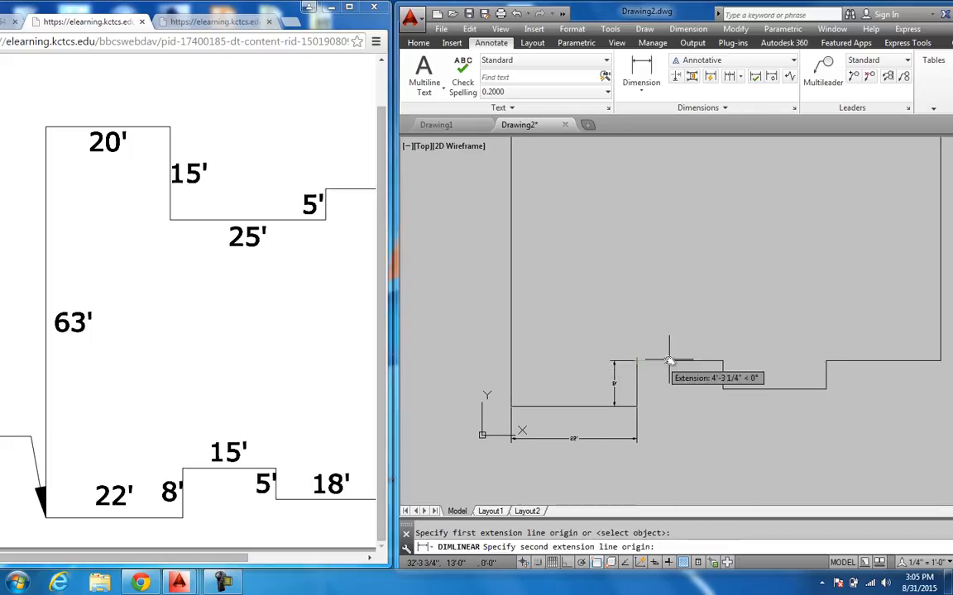
left_click(723, 362)
left_click(701, 349)
Add a linear dimension to the short vertical edge that drops from the dimensioned 15' horizontal edge, placing it just left of the edge.
key("Return")
left_click(722, 362)
left_click(724, 381)
left_click(704, 372)
key("Return")
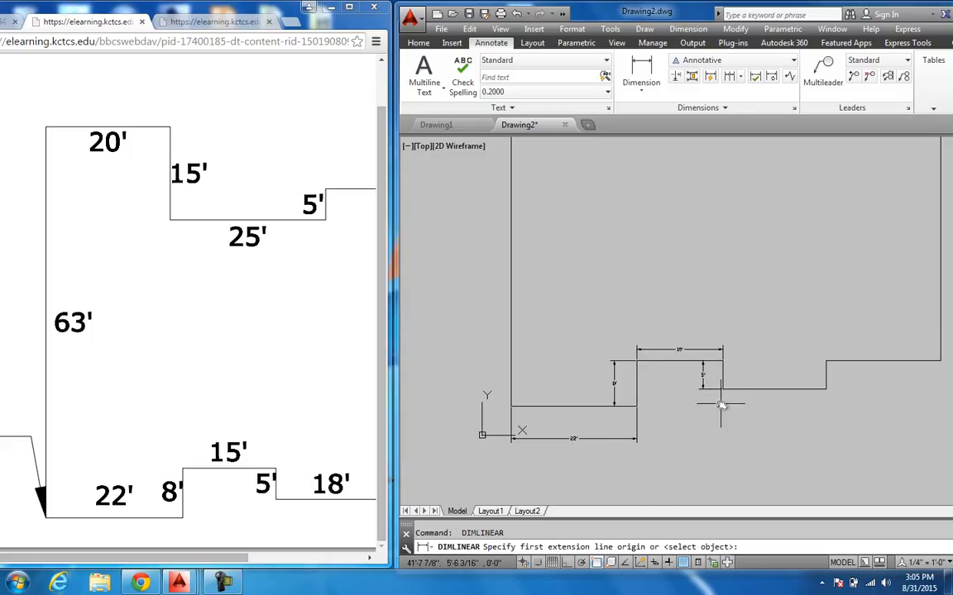
scroll(723, 399, "up", 2)
key("Return")
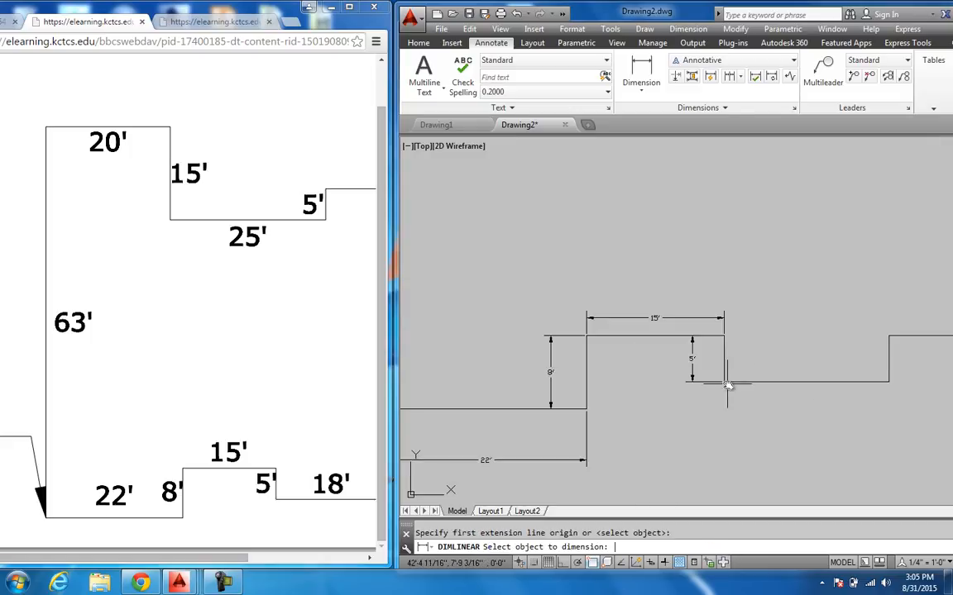
key("Escape")
left_click(729, 383)
key("Escape")
scroll(732, 413, "down", 4)
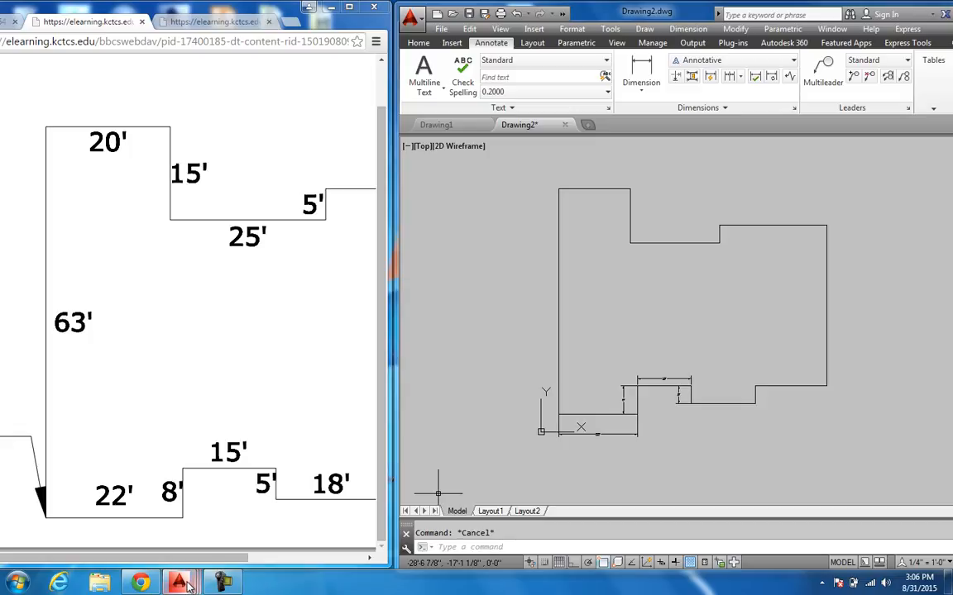
Show the angled outline's reference drawing in the browser and arrange its window to fit beside AutoCAD.
left_click(180, 24)
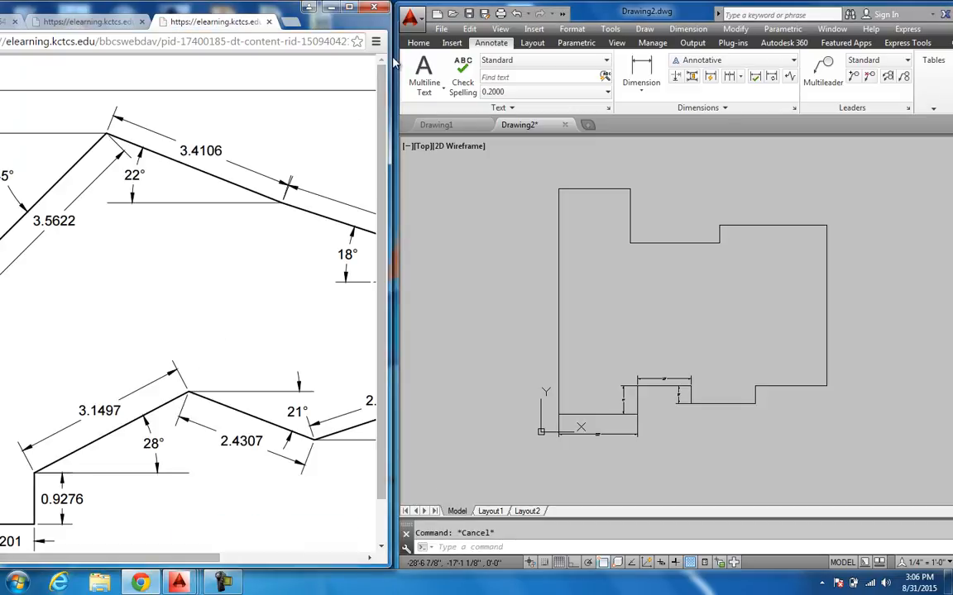
left_click_drag(387, 57, 524, 77)
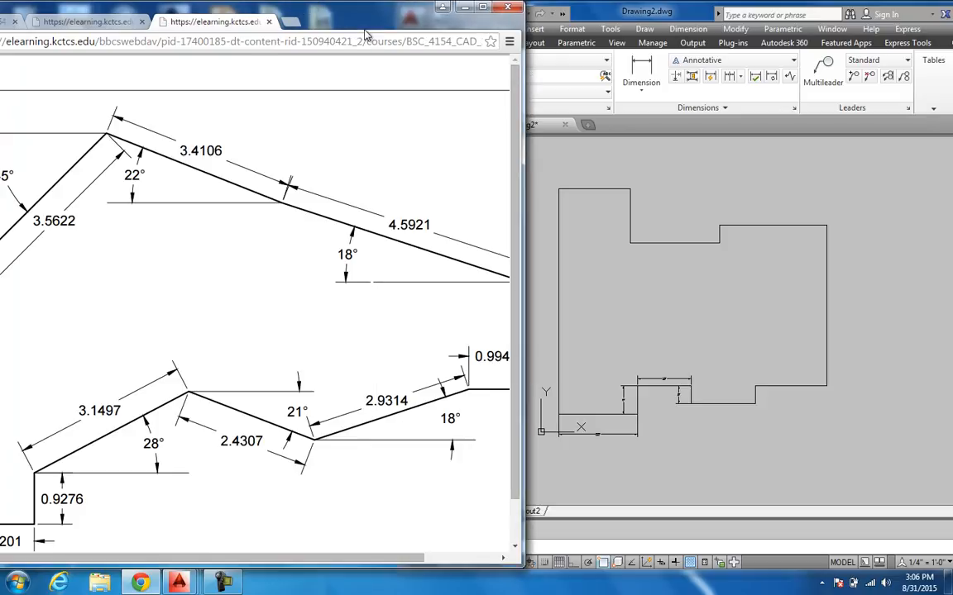
left_click_drag(343, 20, 491, 20)
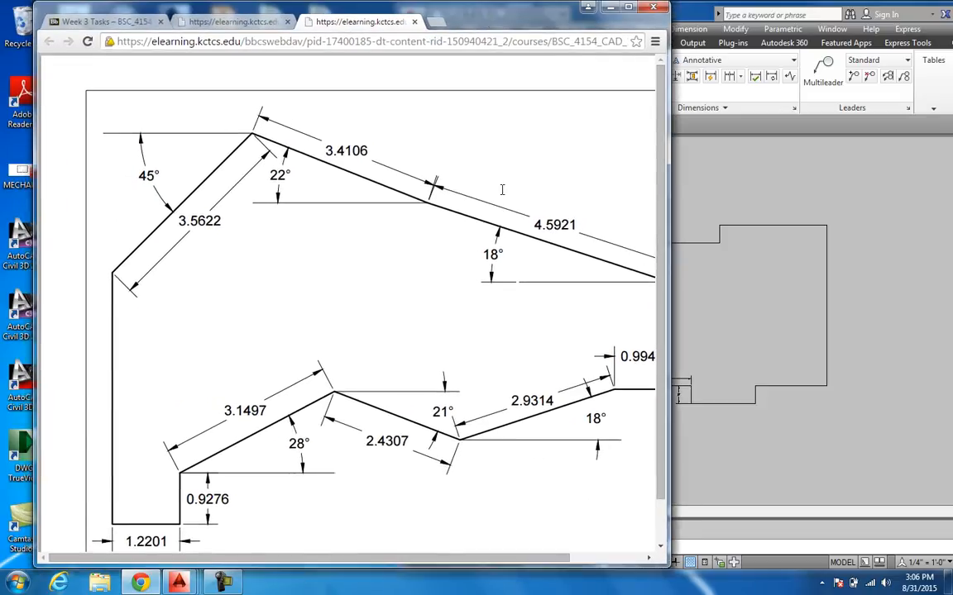
mouse_move(669, 245)
left_mouse_down()
mouse_move(708, 234)
mouse_move(766, 238)
left_mouse_up()
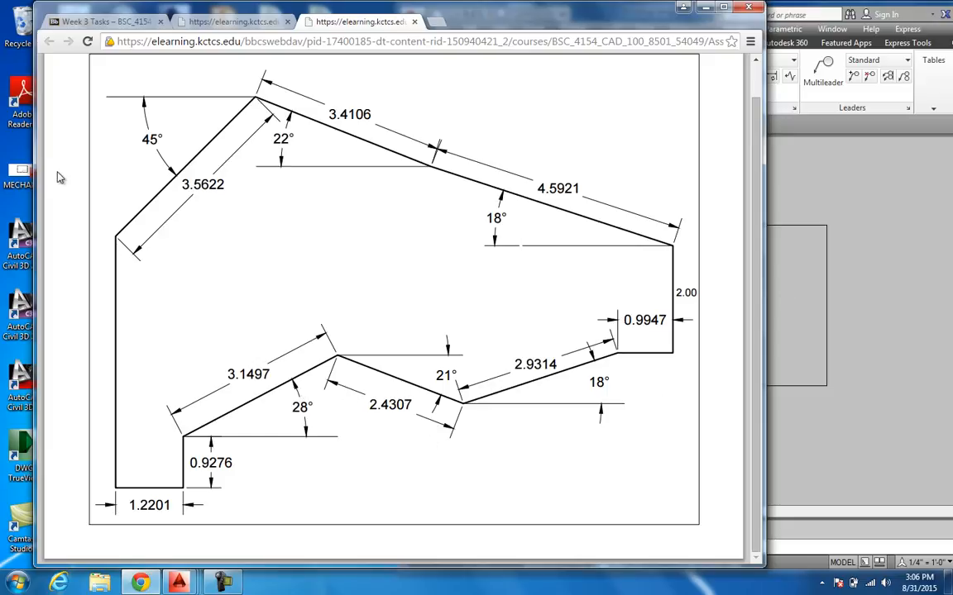
left_click_drag(39, 122, 3, 124)
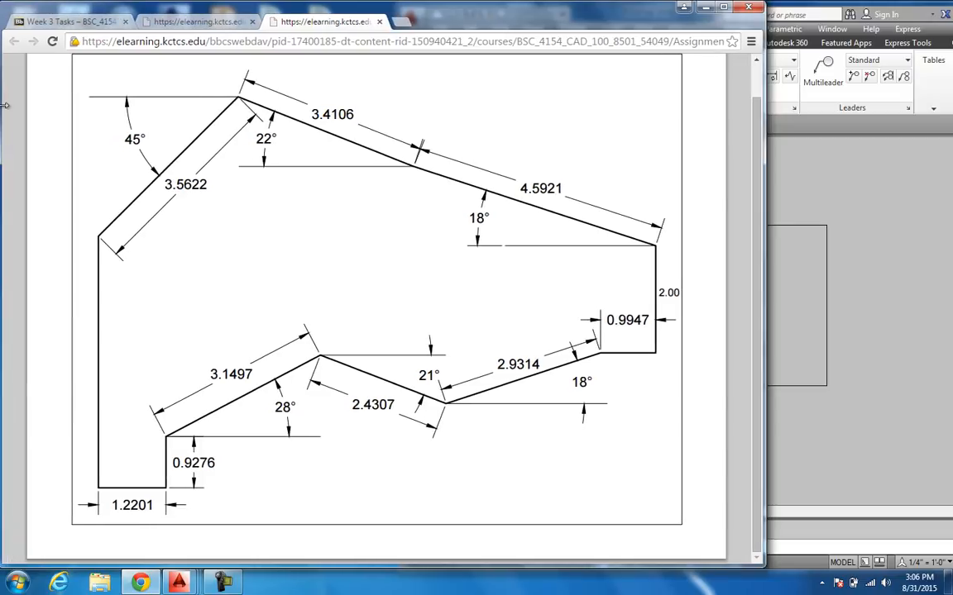
left_click_drag(765, 203, 389, 220)
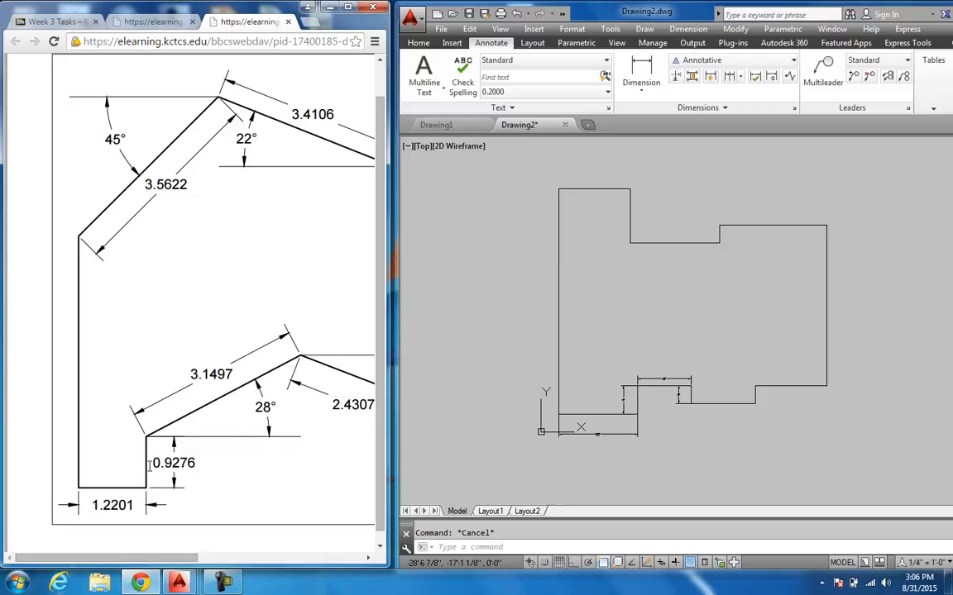
Create a new drawing with decimal units at 0.0000, whole decimal degrees, East angle base, counter-clockwise direction and a 12 x 9 area.
left_click(435, 16)
left_click(532, 377)
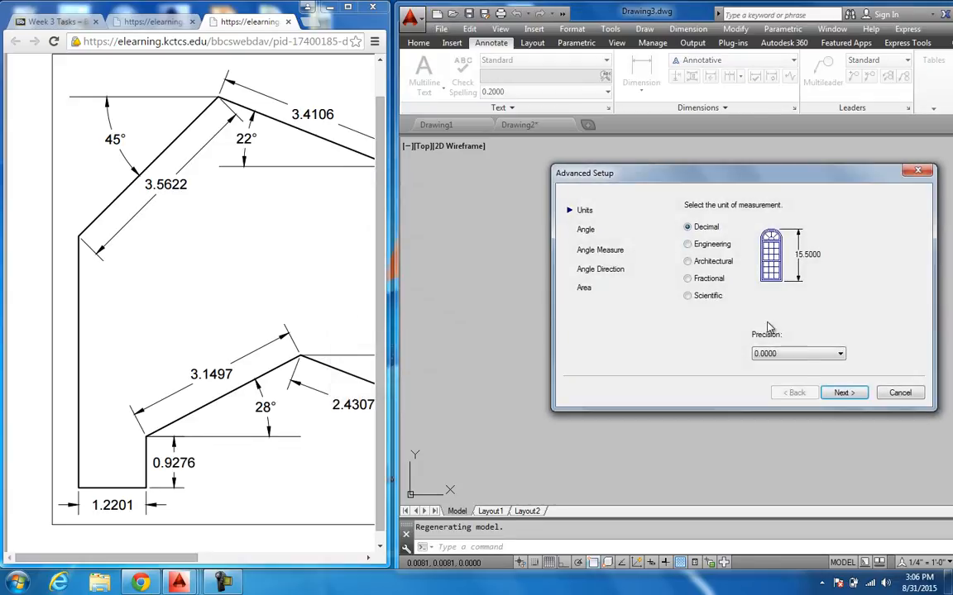
left_click(845, 393)
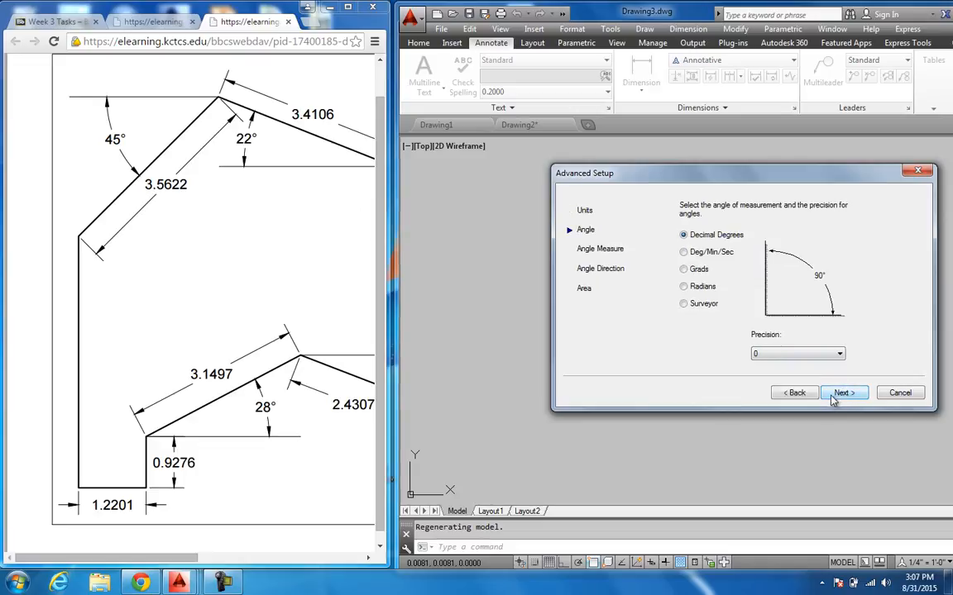
left_click(796, 394)
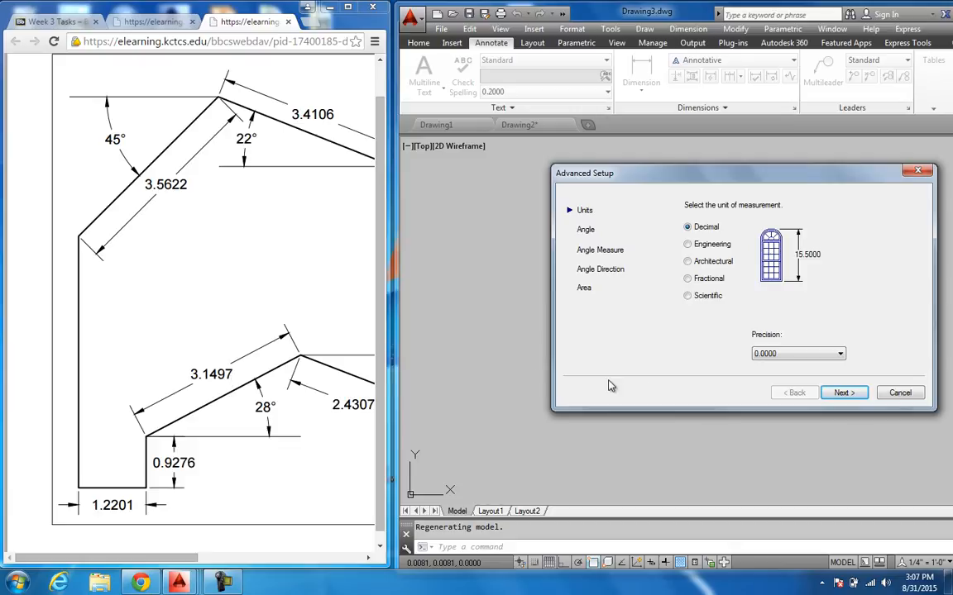
left_click(843, 394)
left_click(844, 395)
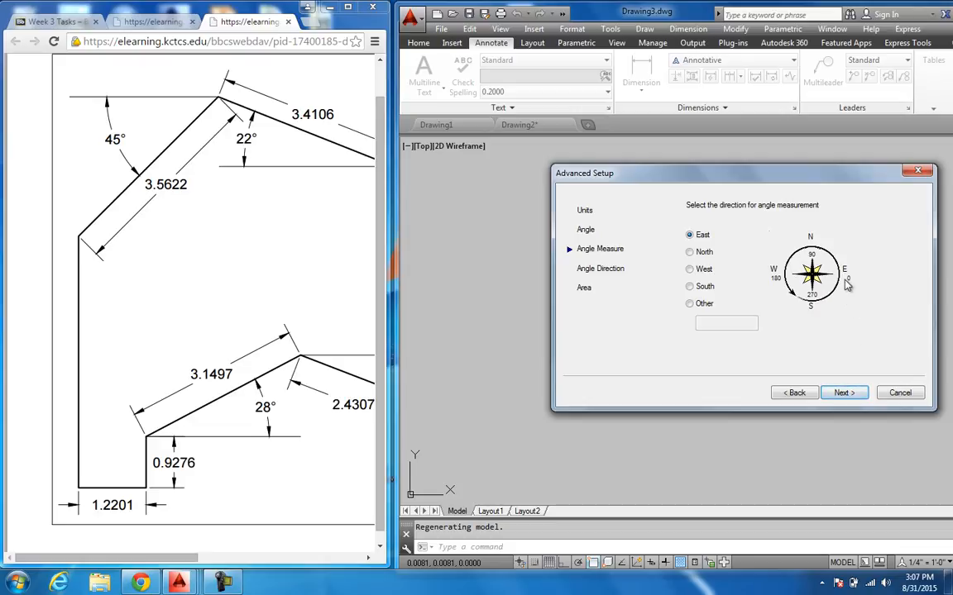
left_click(845, 395)
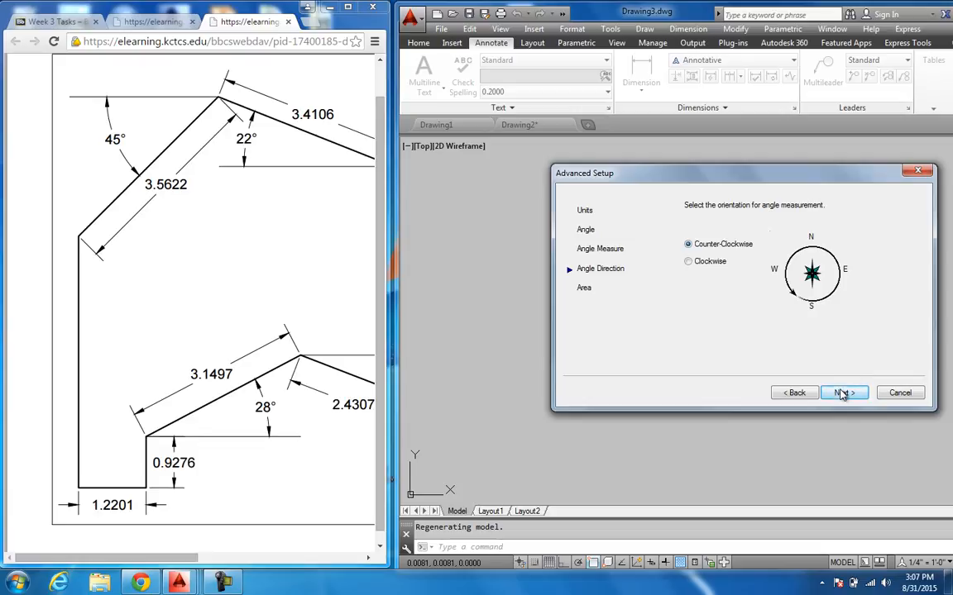
left_click(841, 393)
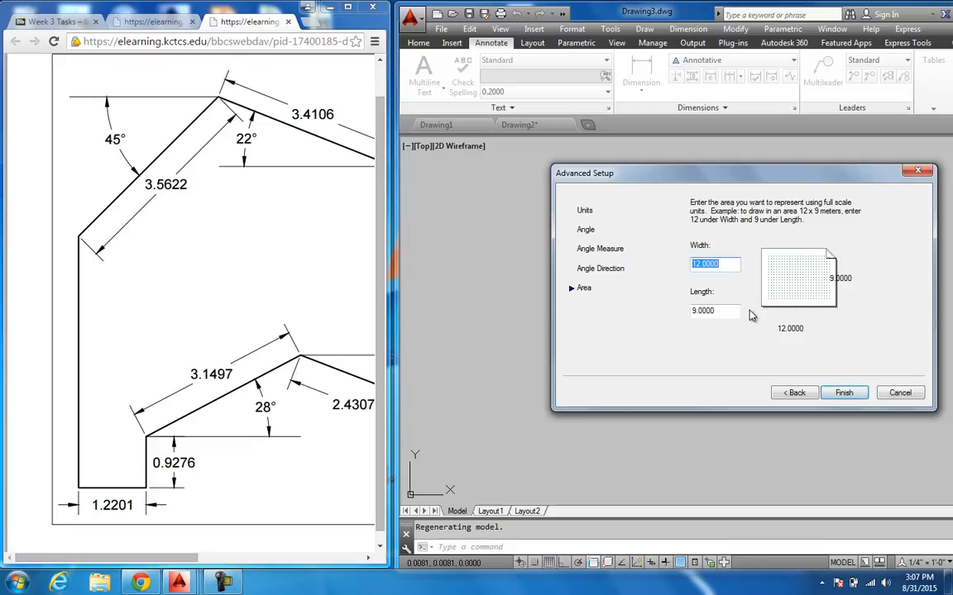
left_click(844, 393)
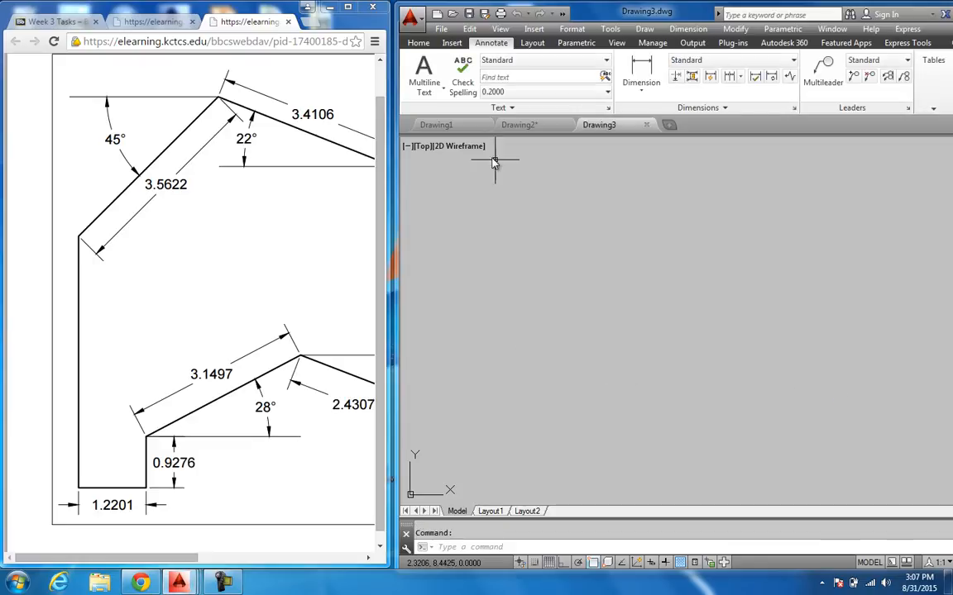
With Ortho on, draw a horizontal line from 0,0 extending 1.2201 to the right.
left_click(419, 43)
left_click(414, 70)
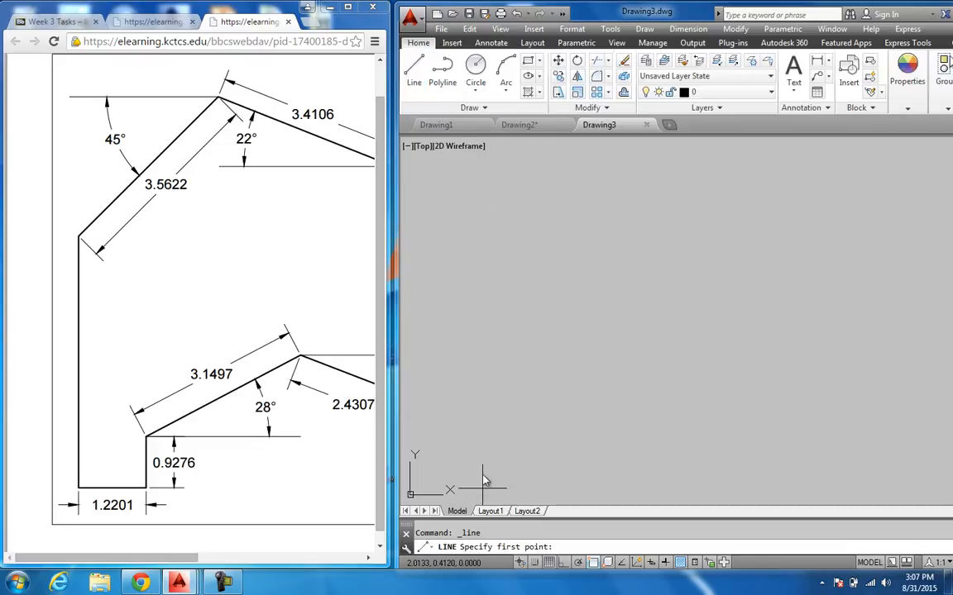
key("F8")
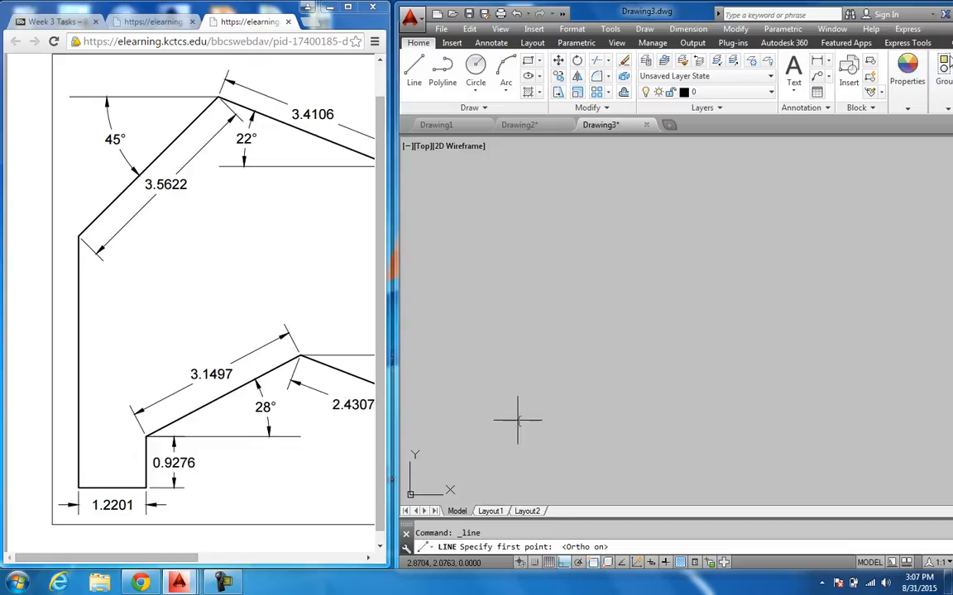
type("0,0")
key("Return")
scroll(573, 413, "down", 4)
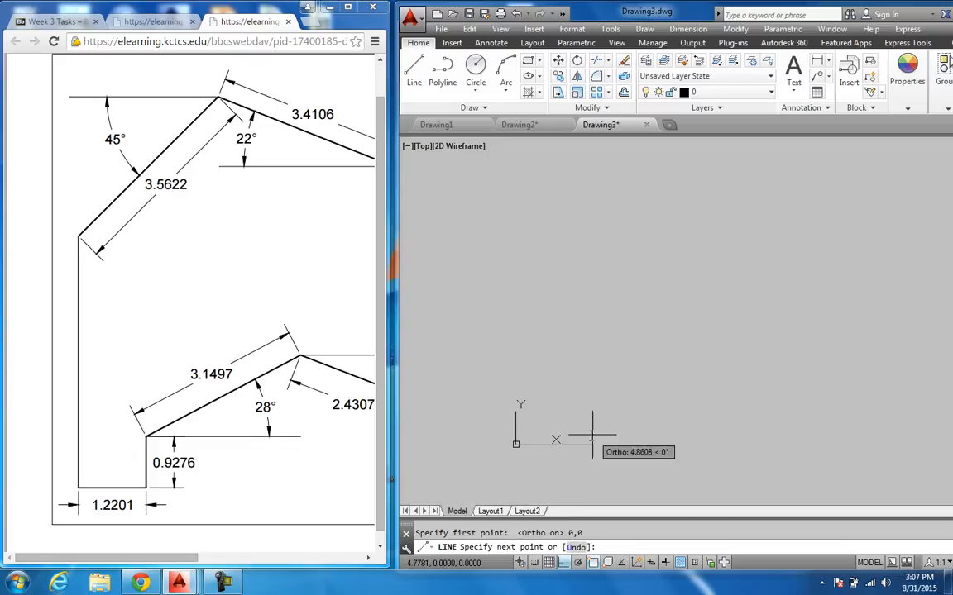
scroll(594, 445, "up", 2)
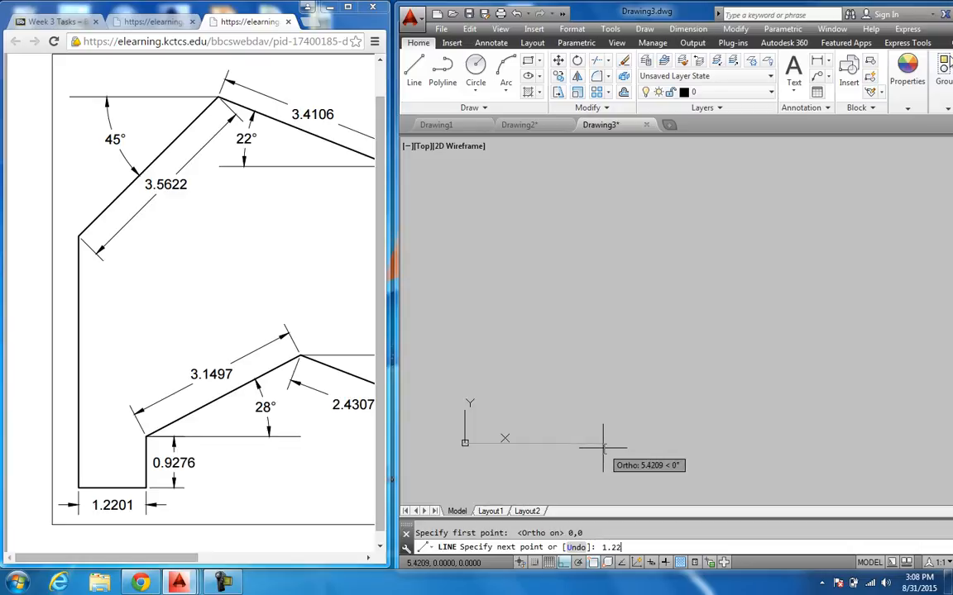
type("1.2201")
key("Return")
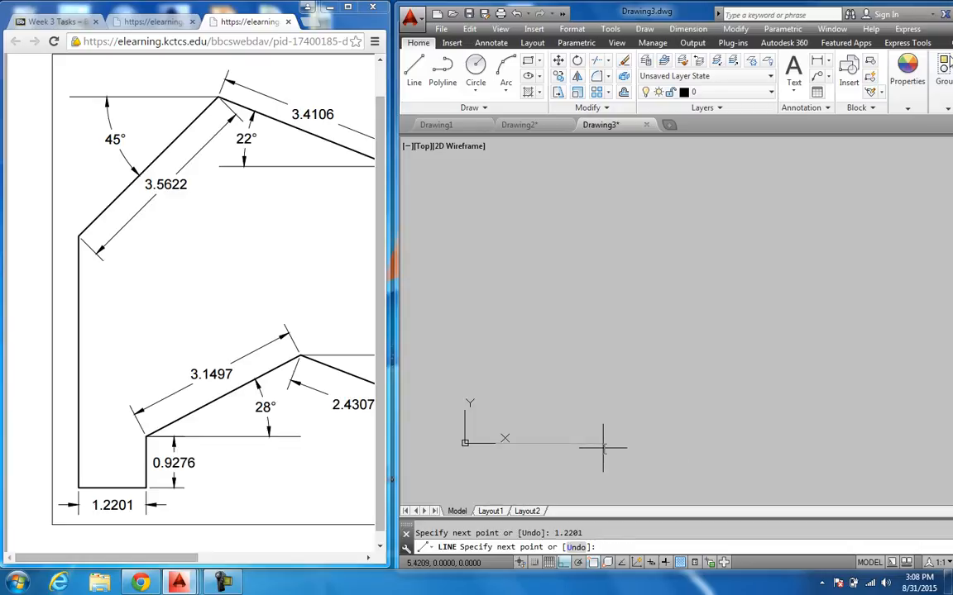
Continue the line 0.9276 straight up from the end of the base segment.
scroll(500, 442, "up", 3)
middle_click_drag(502, 434, 627, 397)
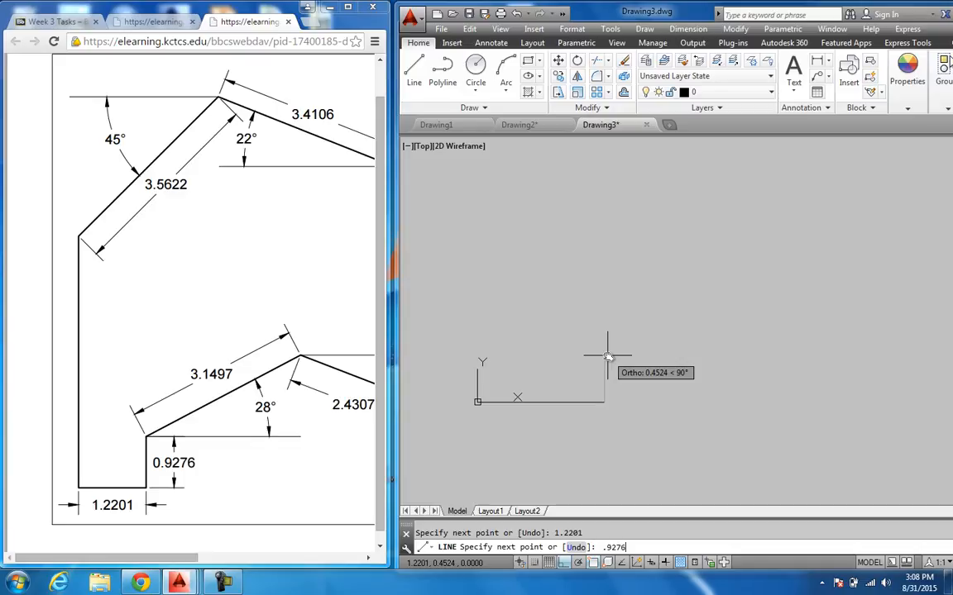
key("Return")
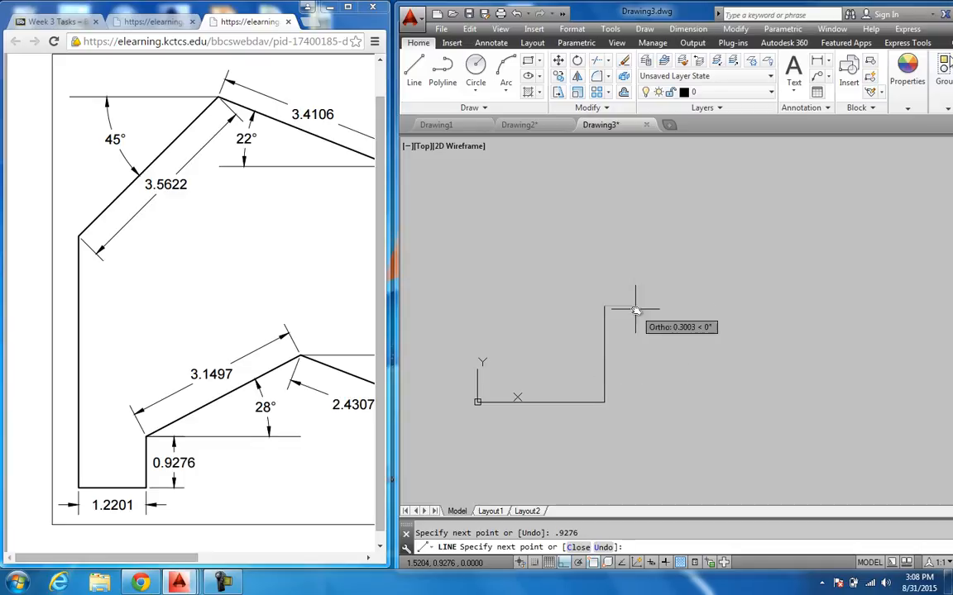
Turn Ortho off and continue the line with a segment at @3.1497<28d.
left_click(563, 564)
middle_click_drag(752, 282, 685, 357)
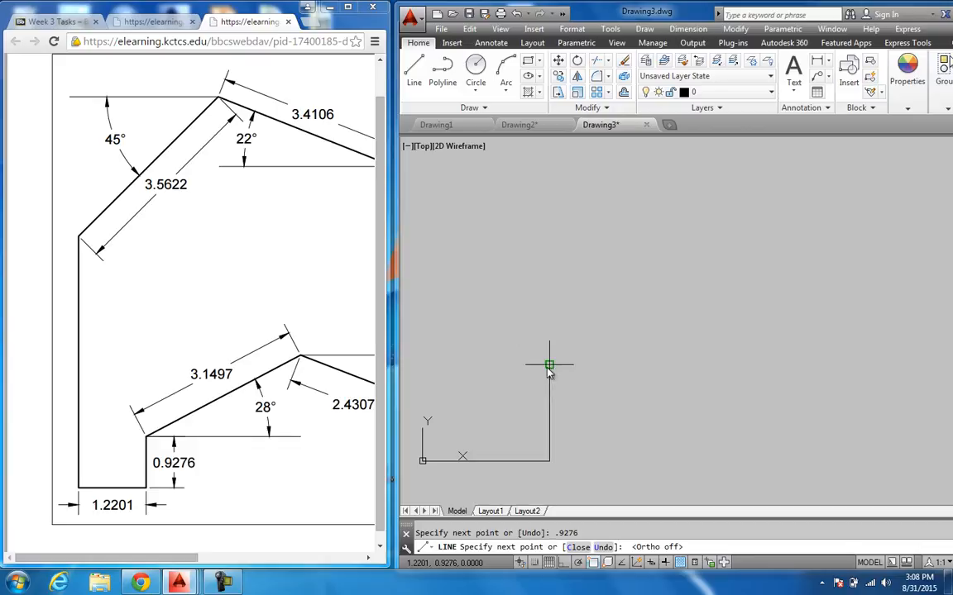
type("@3.1497<28d")
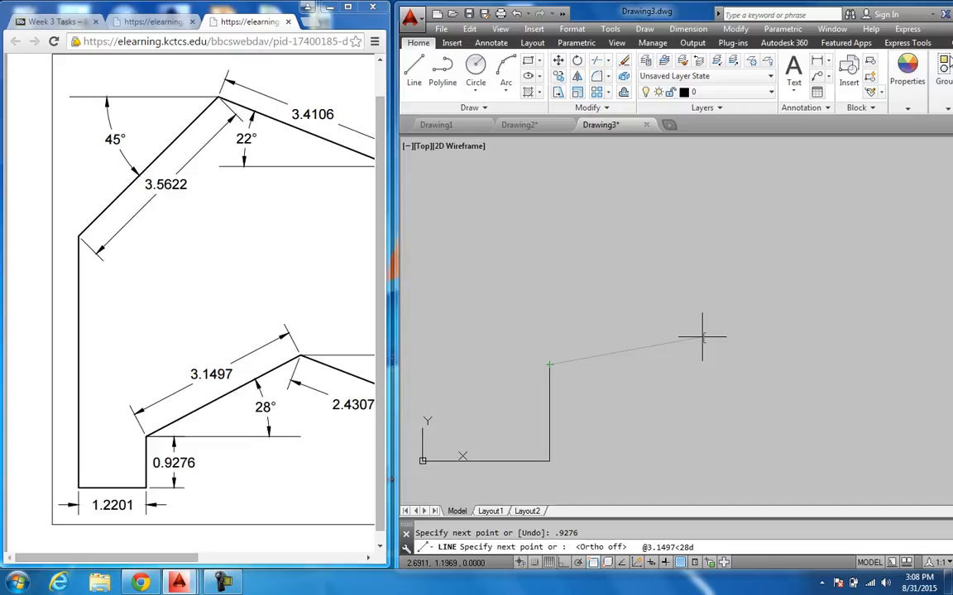
key("Return")
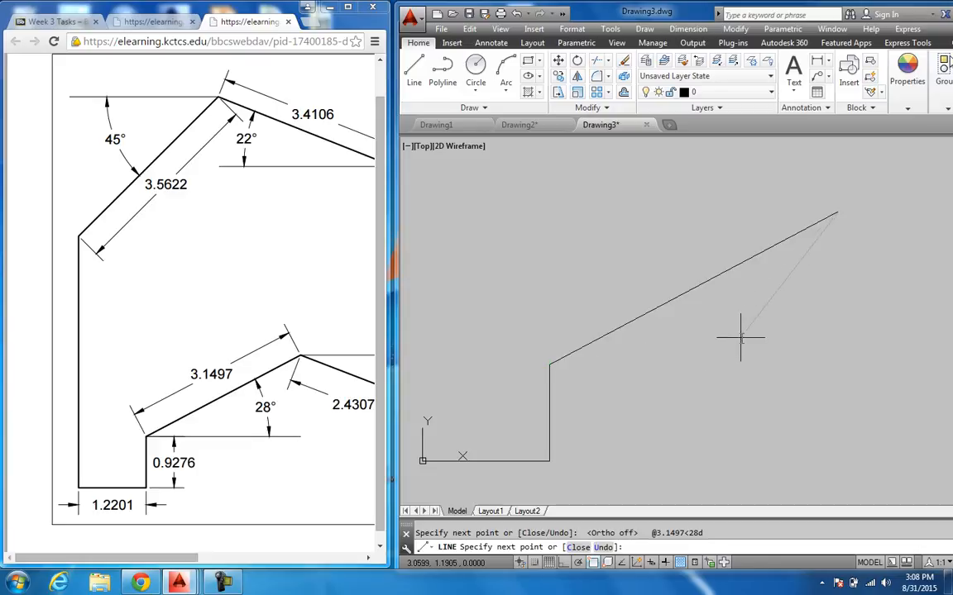
scroll(786, 331, "down", 2)
middle_click_drag(780, 336, 716, 336)
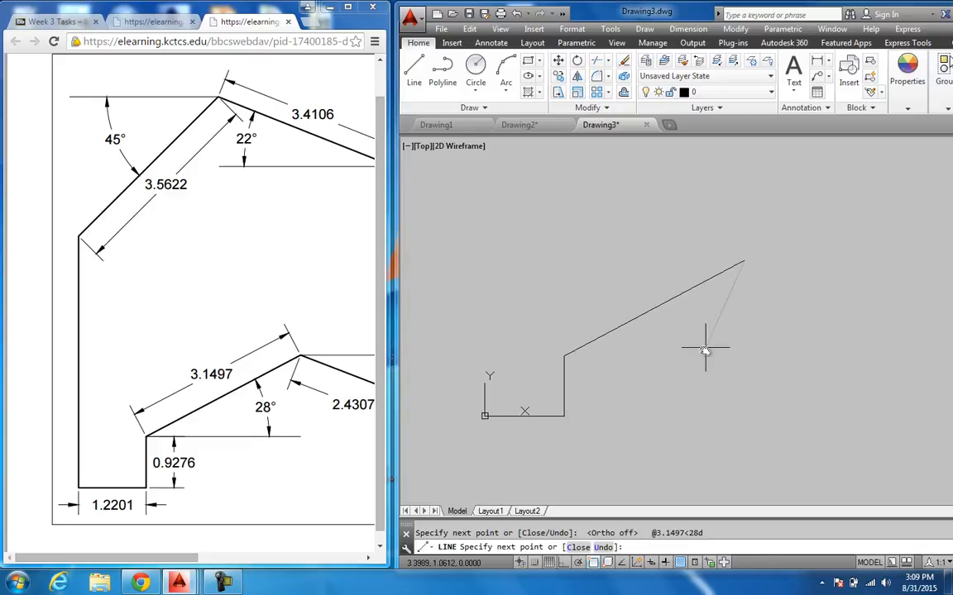
Find the 2.4307 segment and its angle in the reference drawing and compute 360 - 21 in Calculator.
left_click_drag(185, 562, 272, 561)
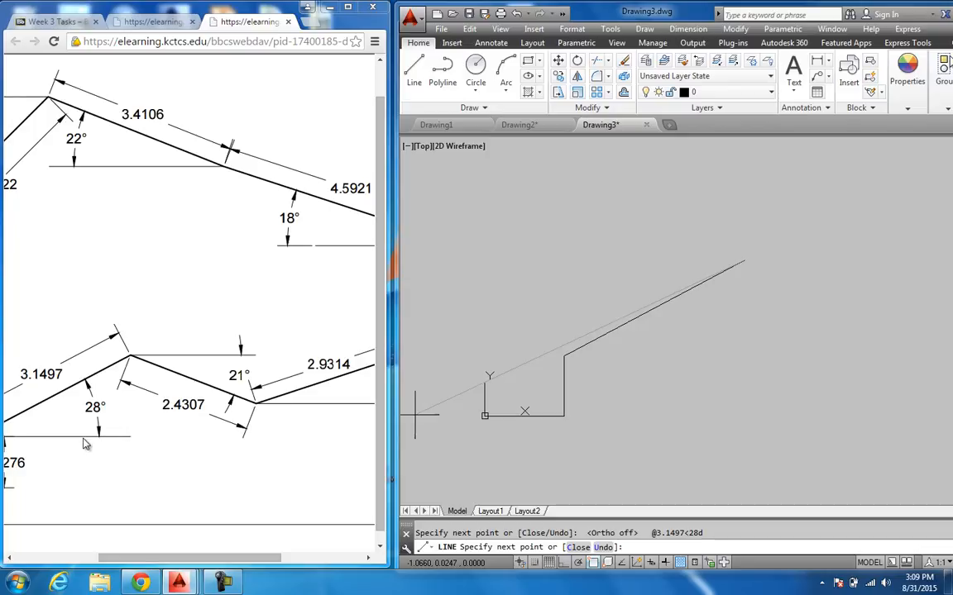
left_click_drag(134, 559, 105, 560)
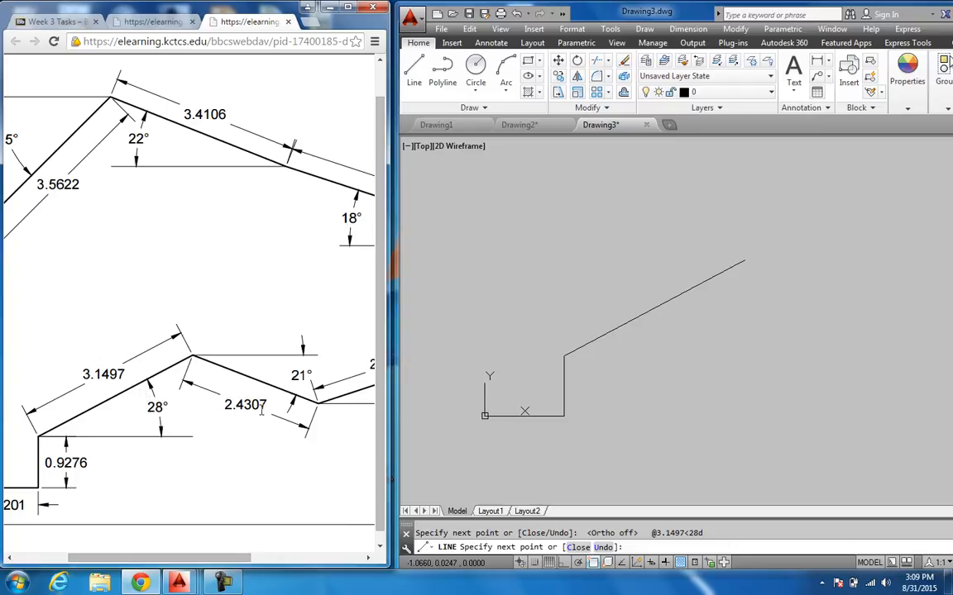
left_click_drag(227, 559, 300, 561)
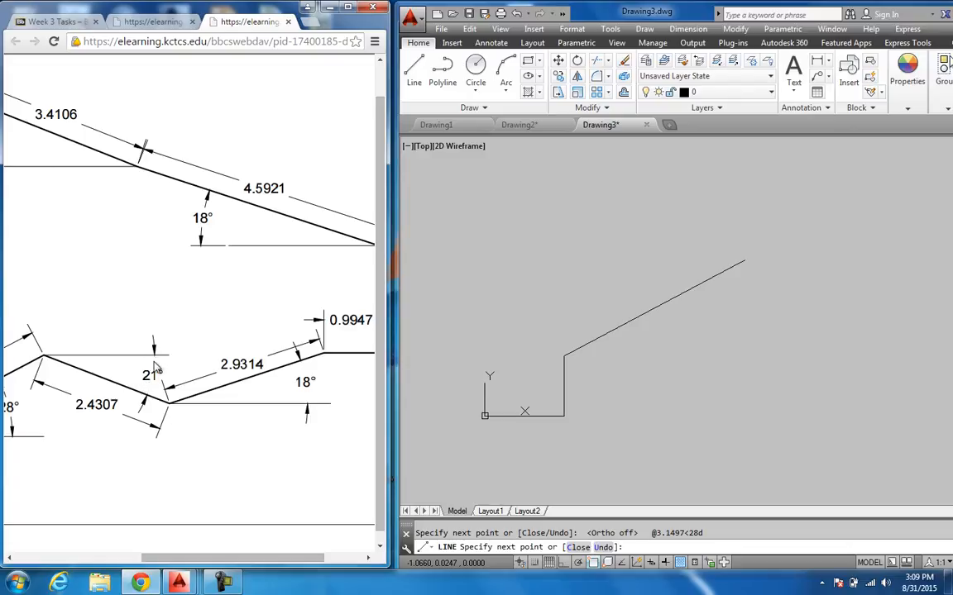
left_click(17, 583)
left_click(54, 299)
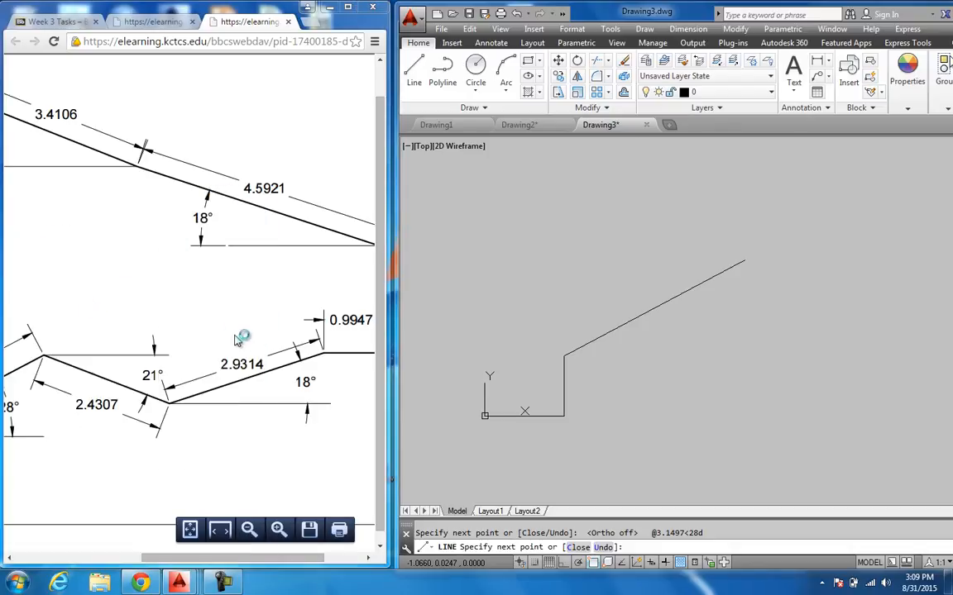
type("360 - ")
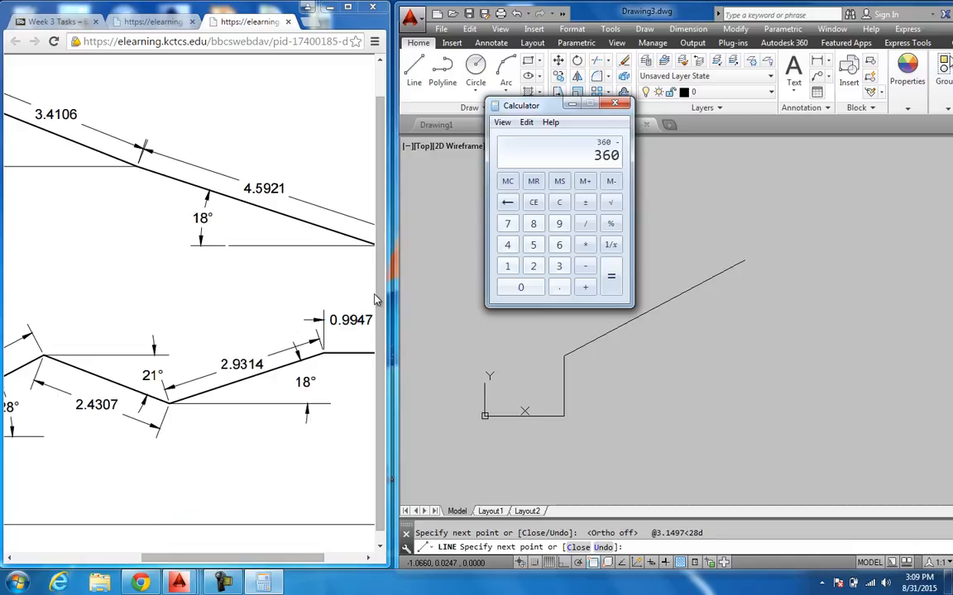
type("21")
key("Return")
left_click(614, 103)
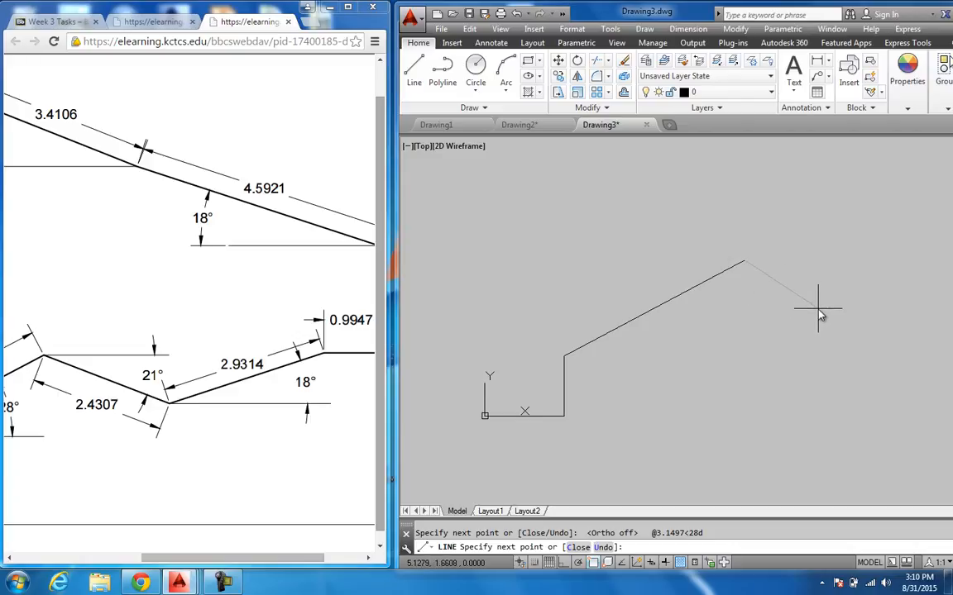
Continue the line from the peak with a segment at @2.4307<339d and end the Line command.
type("@2.4307<339")
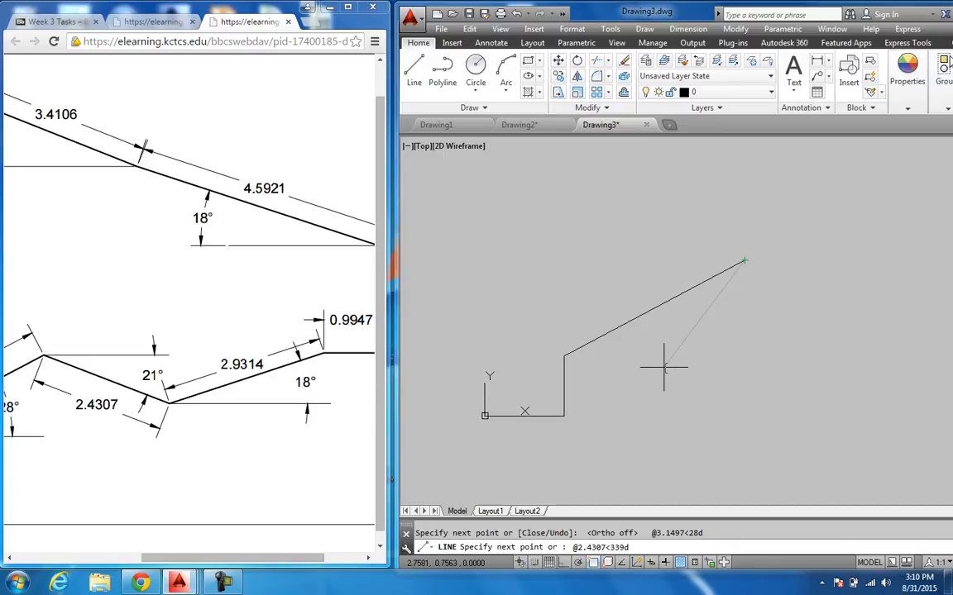
key("Return")
key("Return")
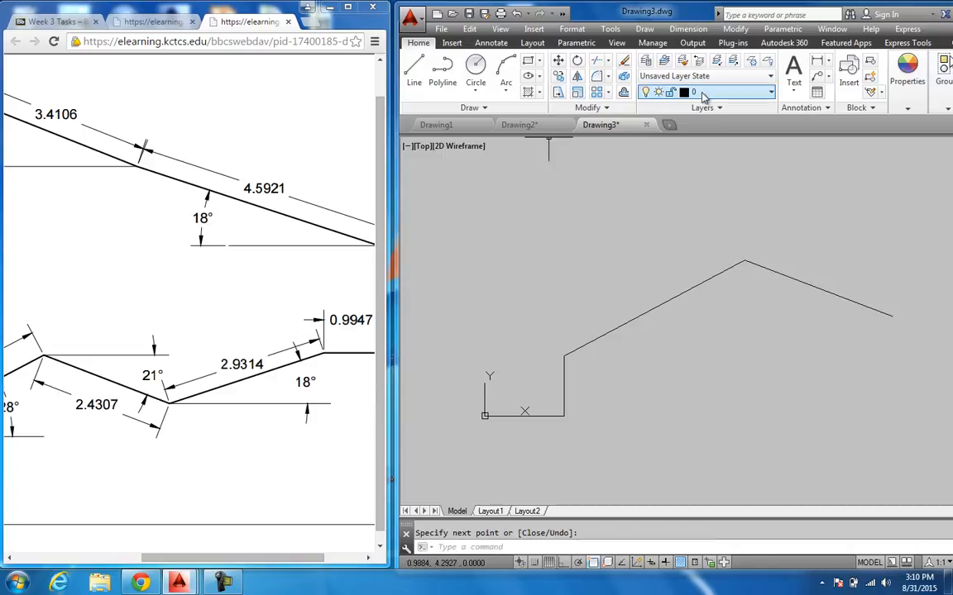
Add linear dimensions below the horizontal base segment and on the outer side of the short vertical segment.
left_click(817, 62)
left_click(484, 416)
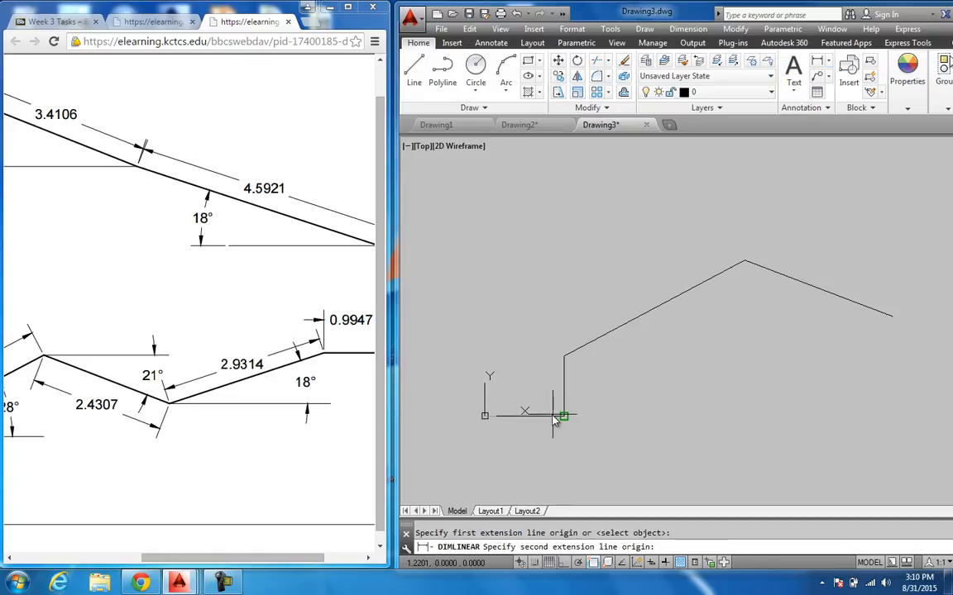
left_click(564, 416)
left_click(549, 452)
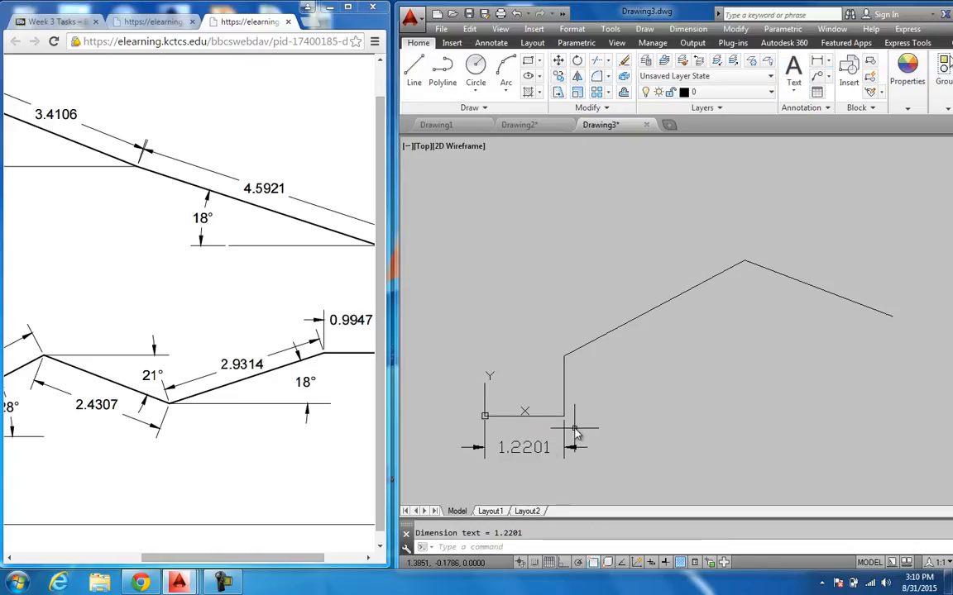
key("Return")
left_click(563, 418)
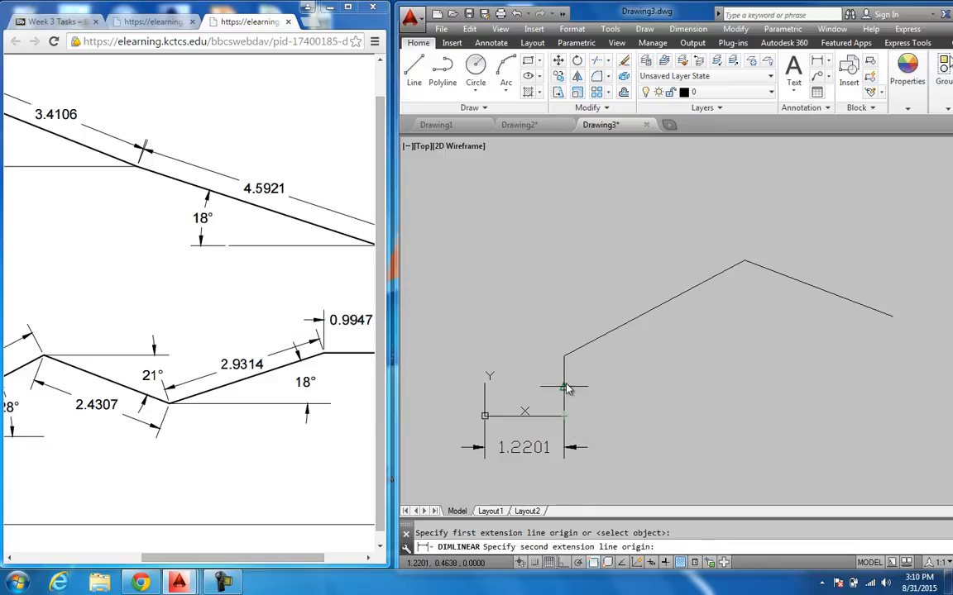
left_click(563, 356)
left_click(531, 377)
key("Return")
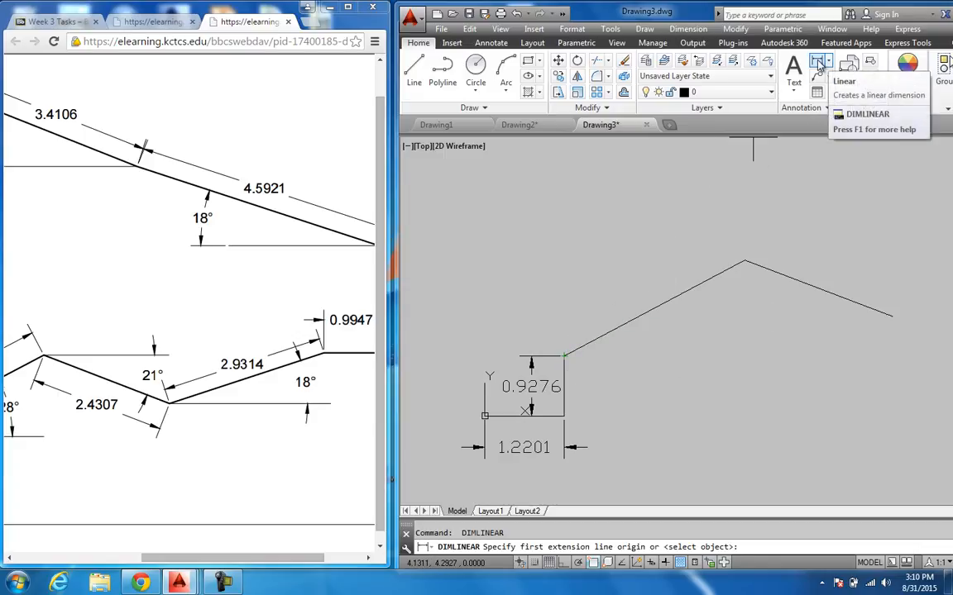
Add an aligned dimension above the rising sloped segment, from the top of the vertical segment to the peak.
left_click(830, 64)
left_click(842, 133)
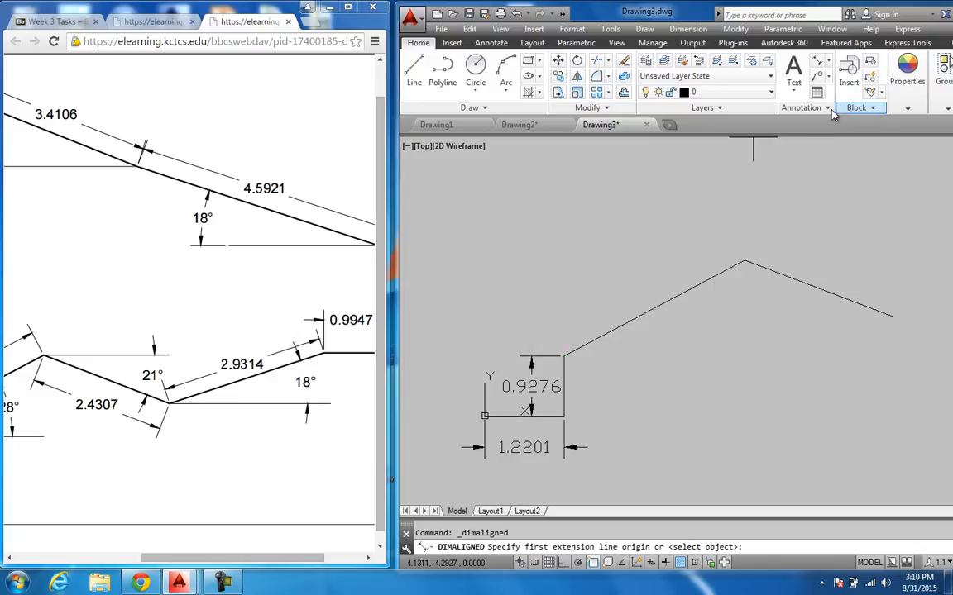
left_click(563, 356)
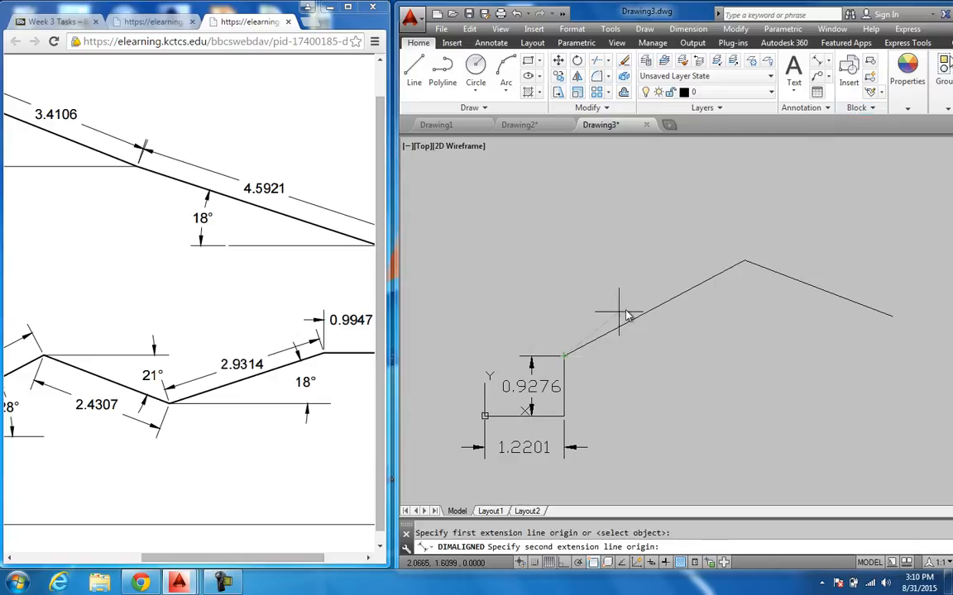
left_click(744, 262)
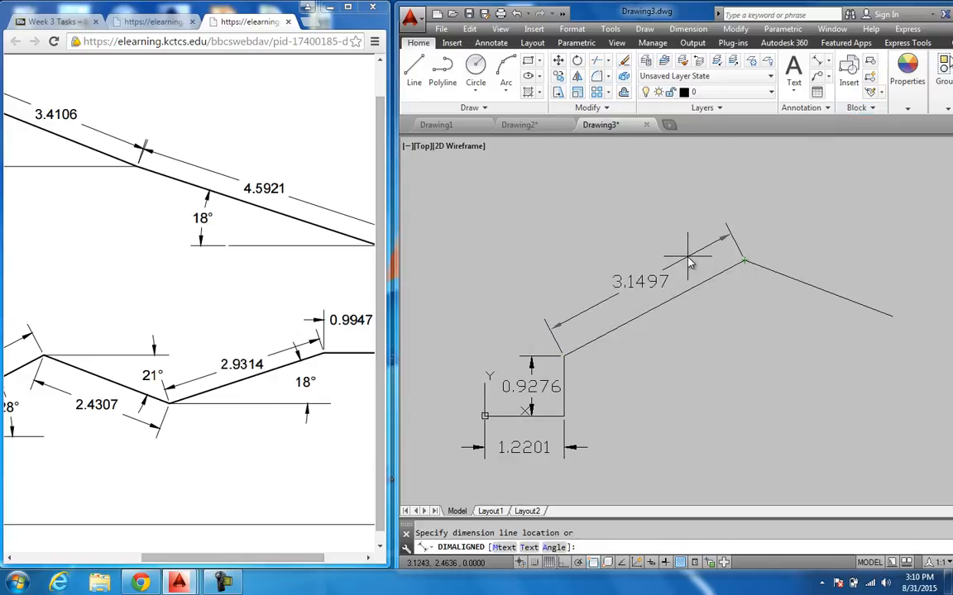
left_click(690, 263)
Add an aligned dimension above the descending sloped segment, from the peak to its lower end.
left_click_drag(248, 562, 197, 562)
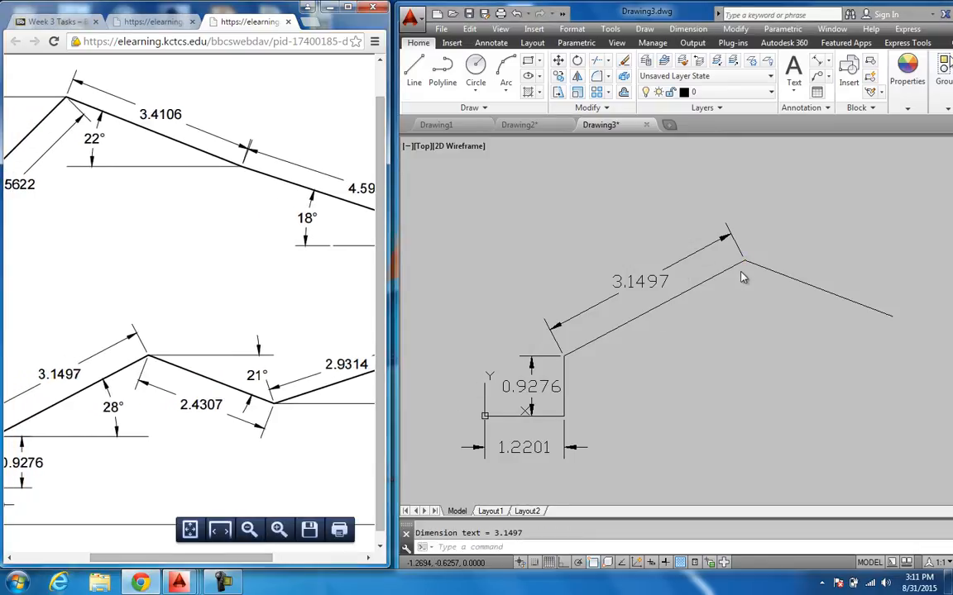
scroll(713, 289, "down", 1)
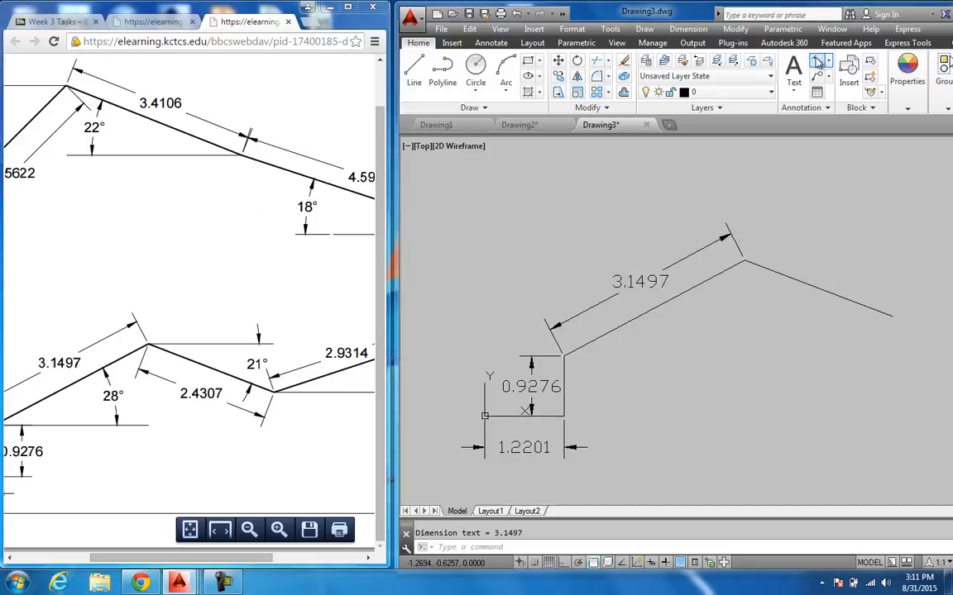
key("Return")
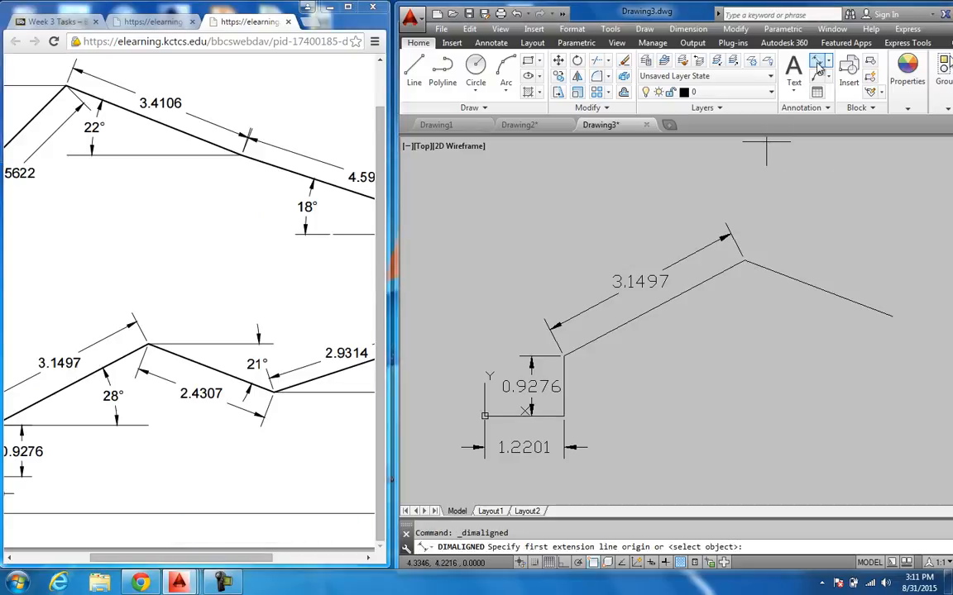
left_click(743, 258)
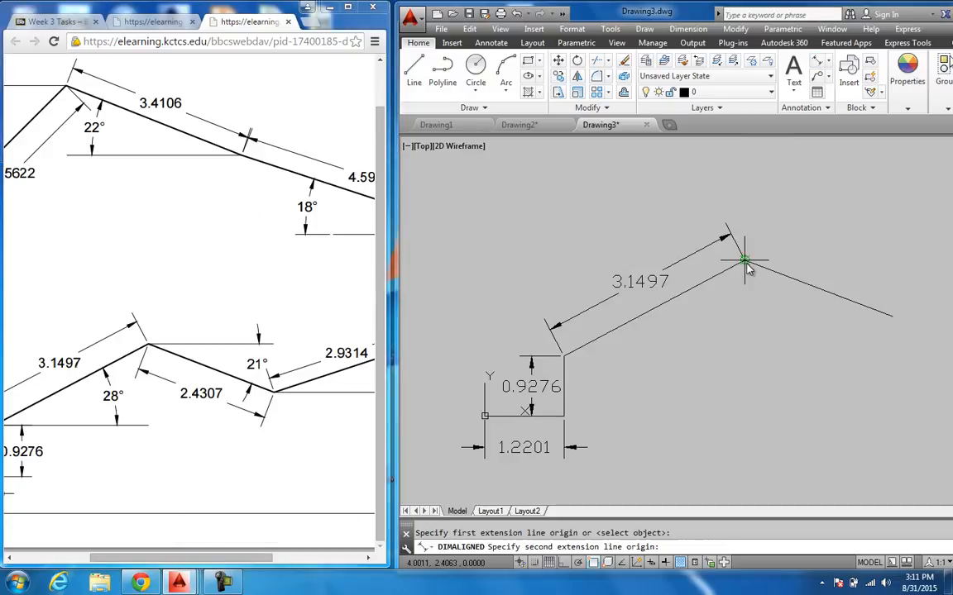
left_click(892, 315)
left_click(790, 248)
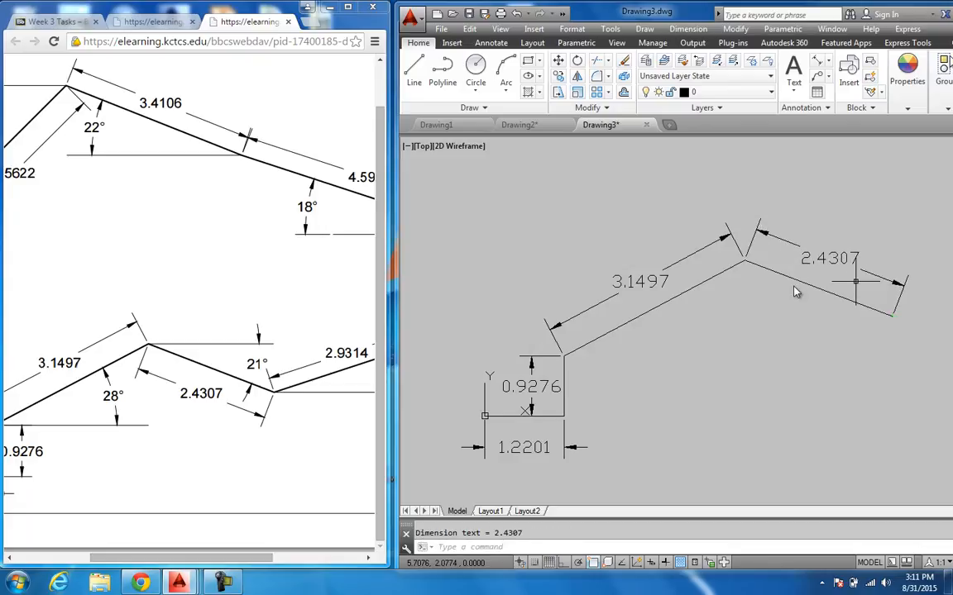
key("Escape")
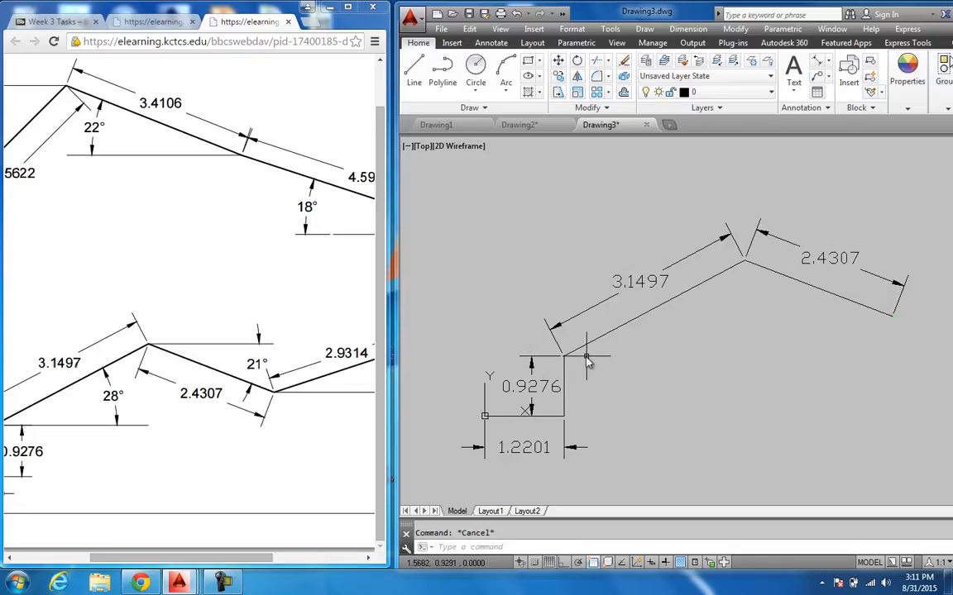
With Ortho on, draw horizontal reference lines about 2.6 long rightward from the rising segment's lower end and from the peak.
left_click(414, 73)
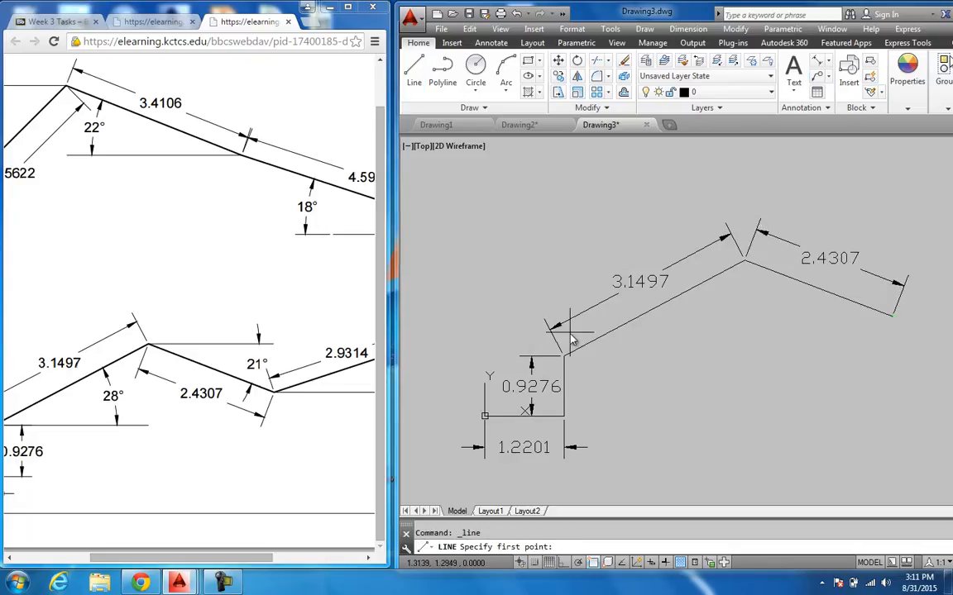
left_click(563, 357)
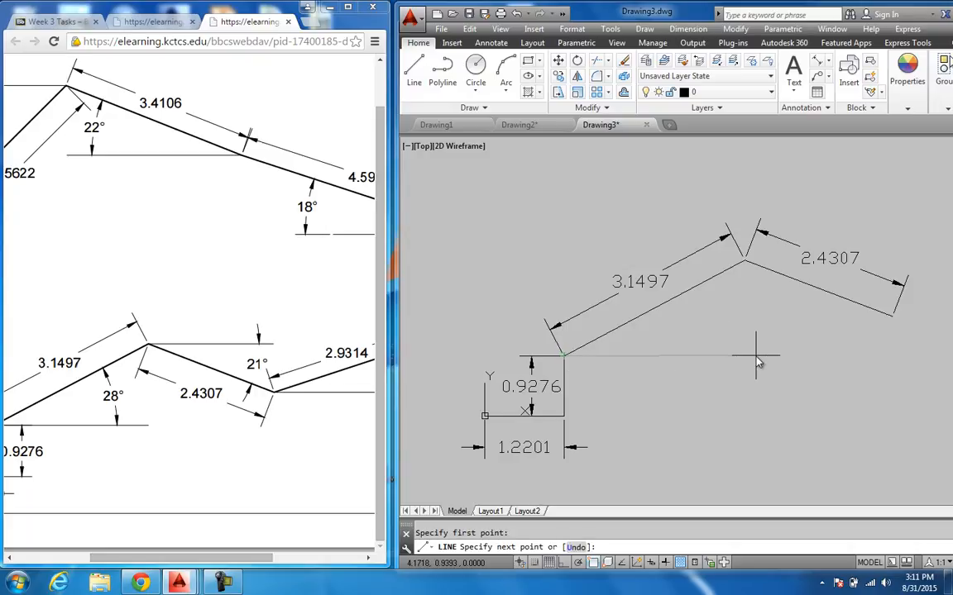
left_click(562, 563)
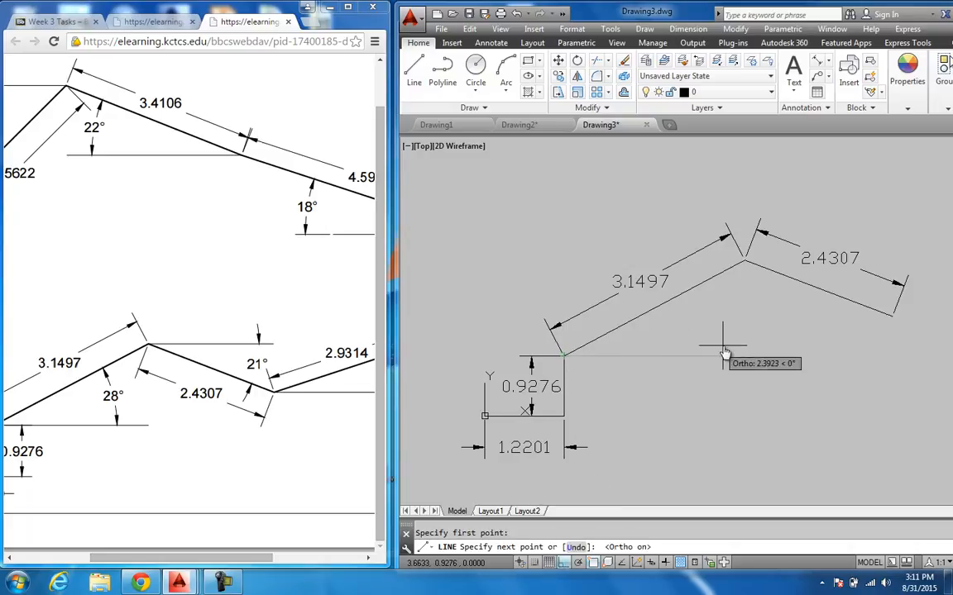
key("Return")
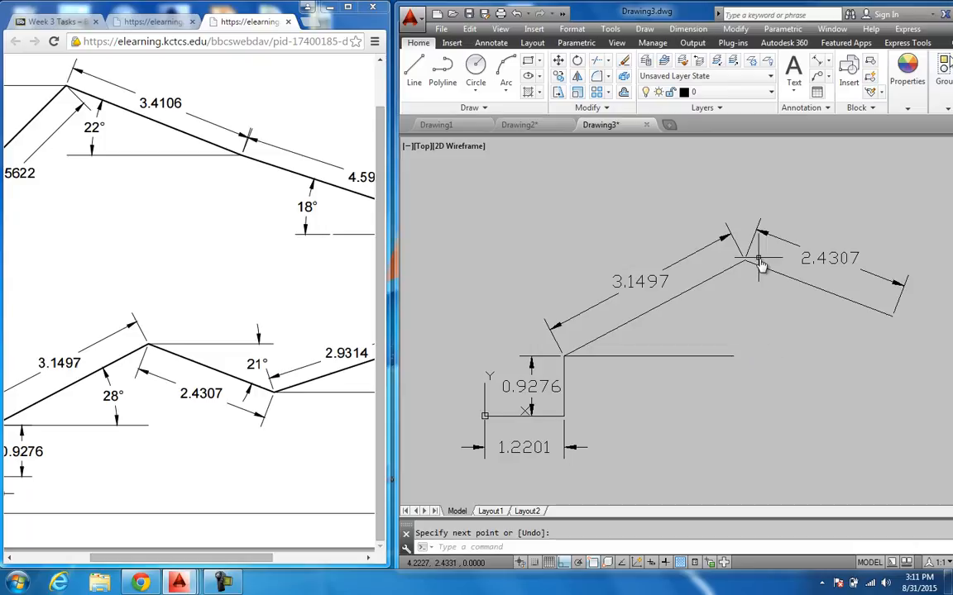
key("Return")
left_click(746, 263)
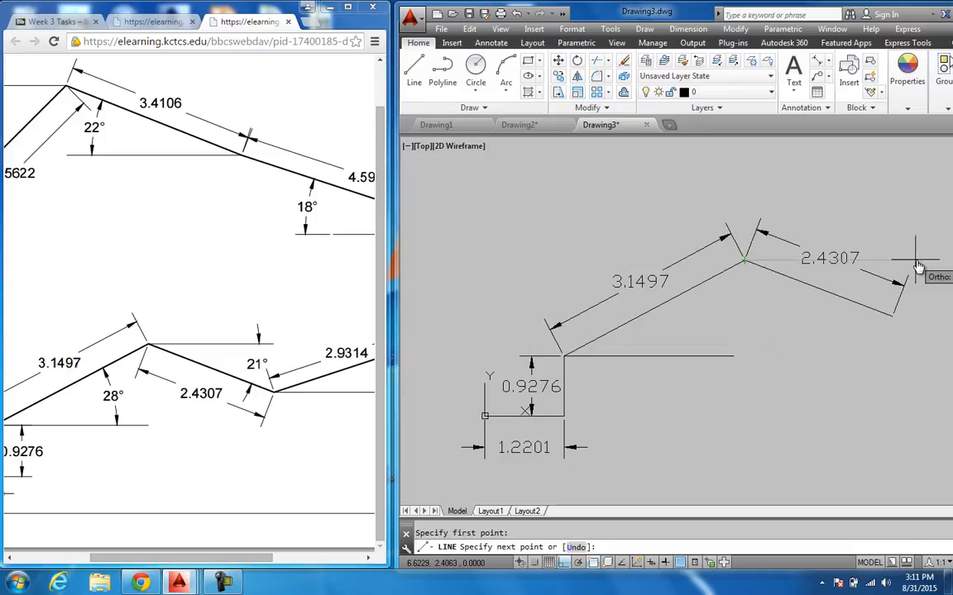
Add an angular dimension between the rising sloped segment and the lower horizontal reference line, placing its text between them.
left_click(827, 61)
left_click(850, 135)
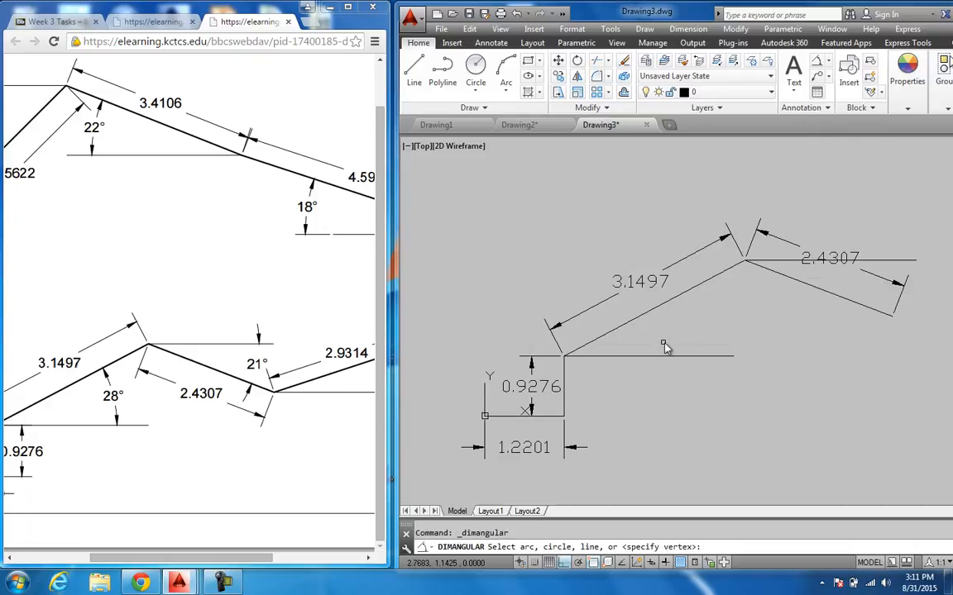
left_click(634, 325)
left_click(628, 360)
left_click(653, 331)
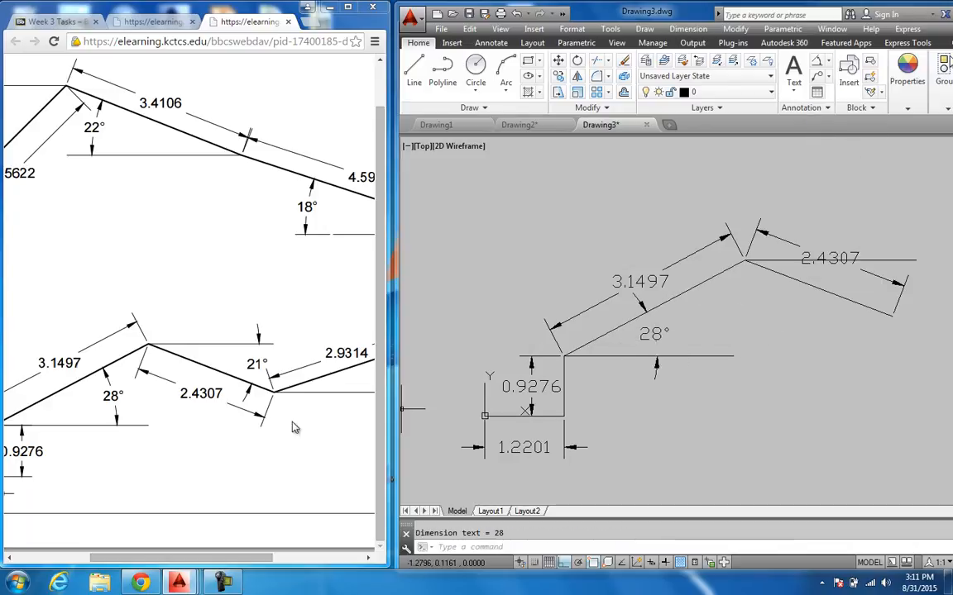
Add an angular dimension between the upper horizontal reference line and the descending segment, near their outer ends.
key("Return")
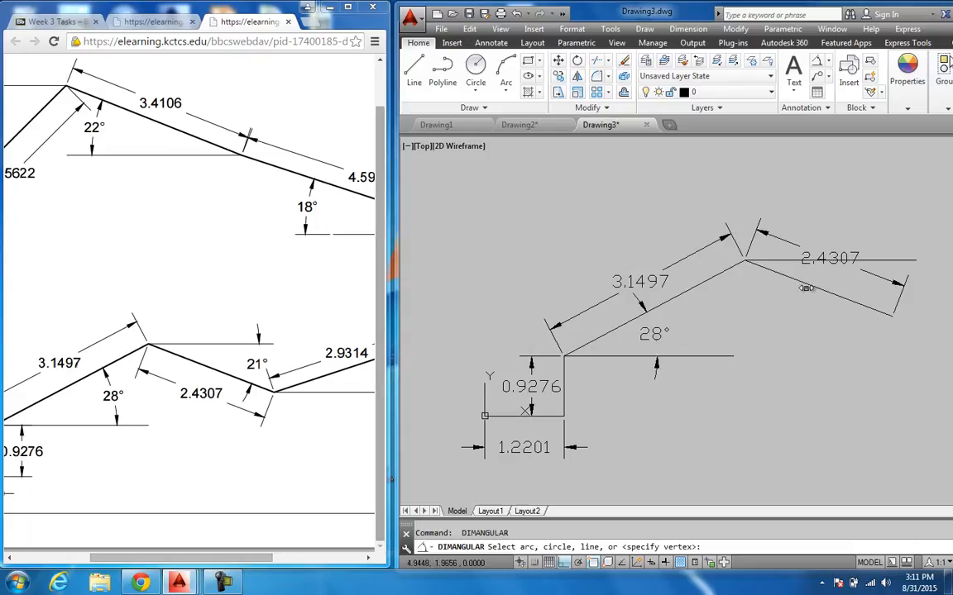
left_click(866, 260)
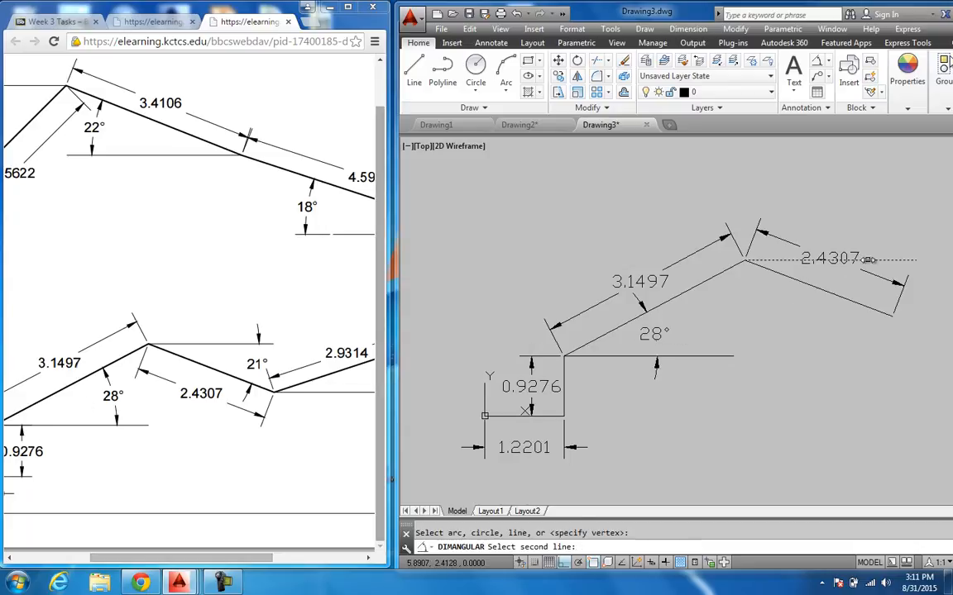
left_click(857, 303)
left_click(893, 291)
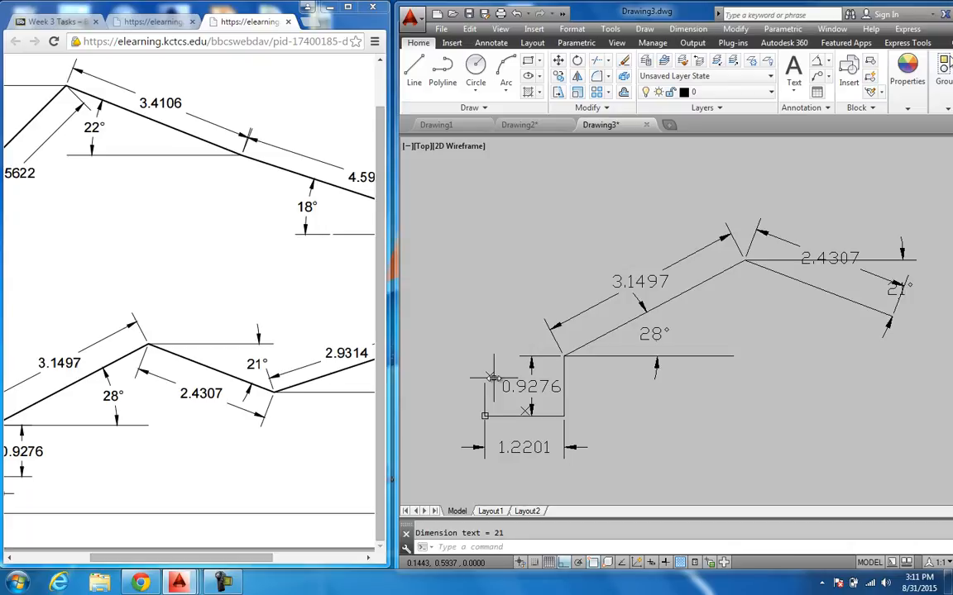
key("Escape")
Switch to the Week 3 Tasks course page in the browser and open its Build Content options.
scroll(548, 354, "down", 2)
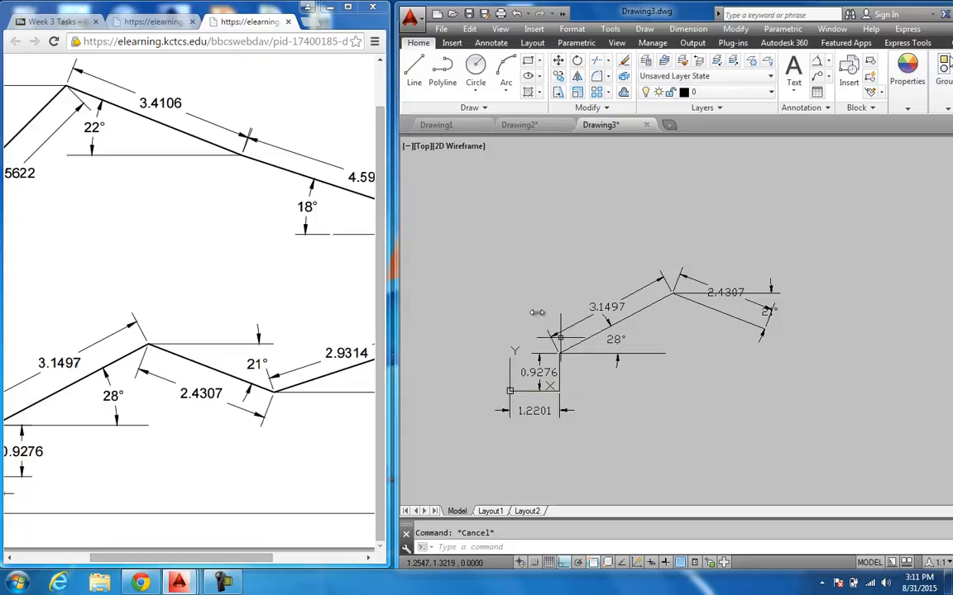
left_click(82, 21)
left_click(206, 159)
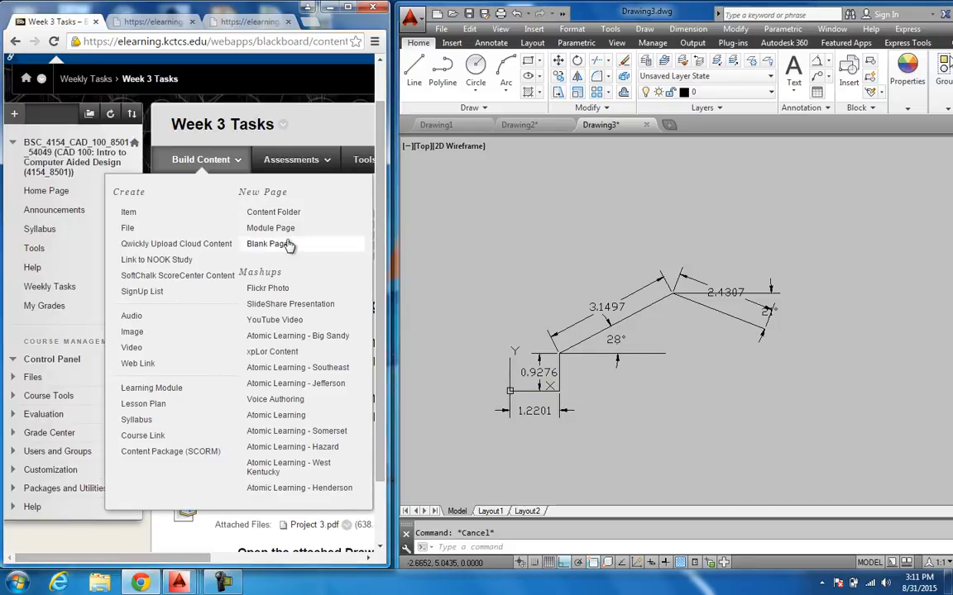